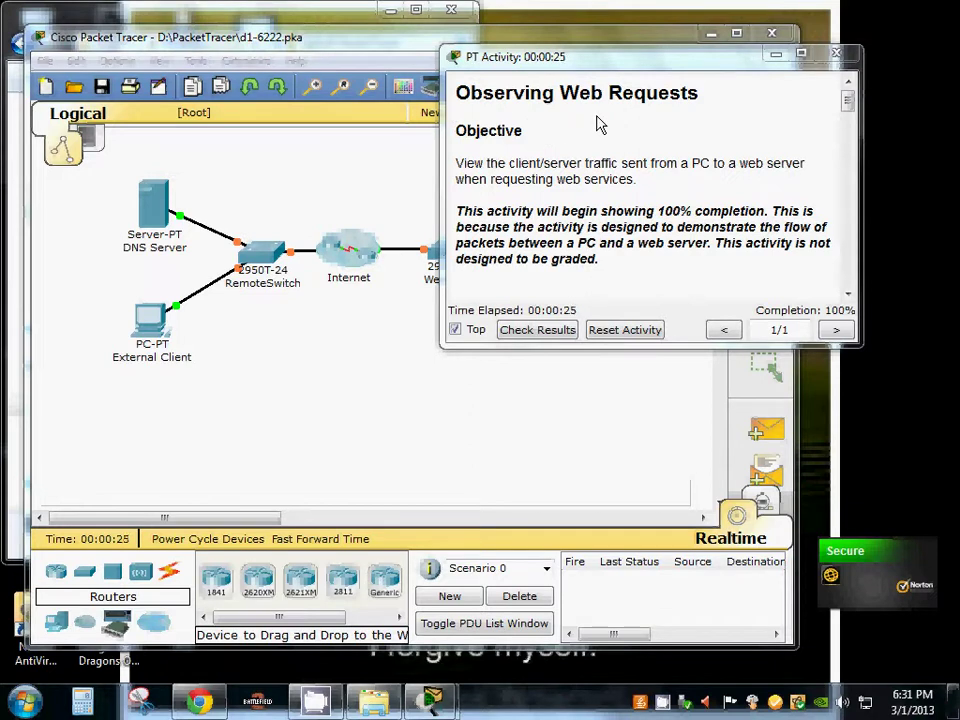
Scroll the activity instructions down to Step 1, verifying connectivity to the web server.
click(848, 296)
click(848, 296)
click(848, 296)
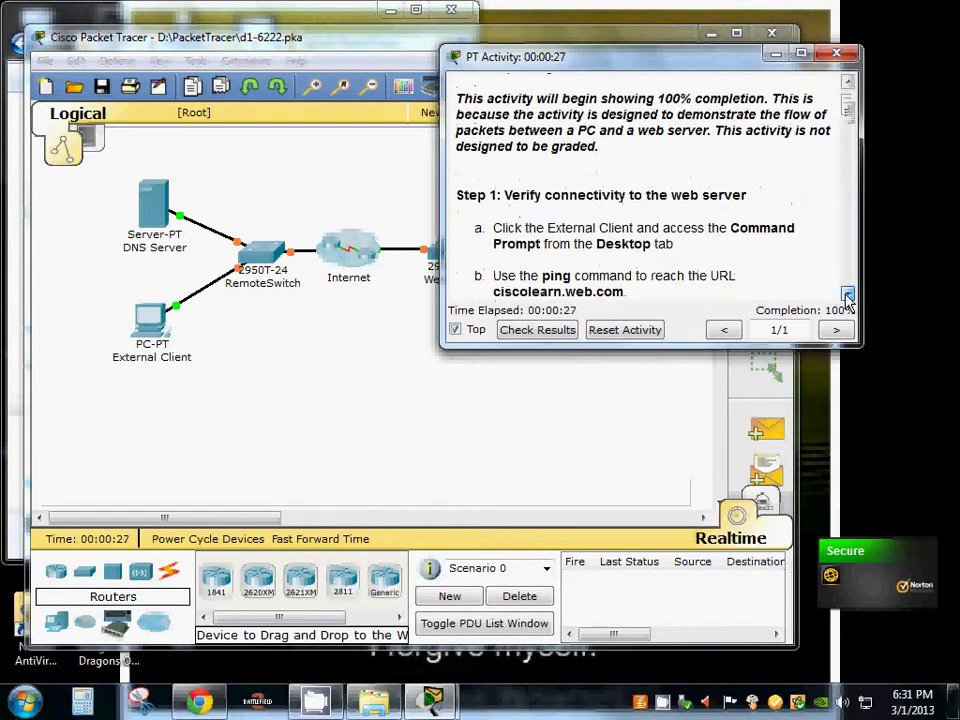
click(848, 296)
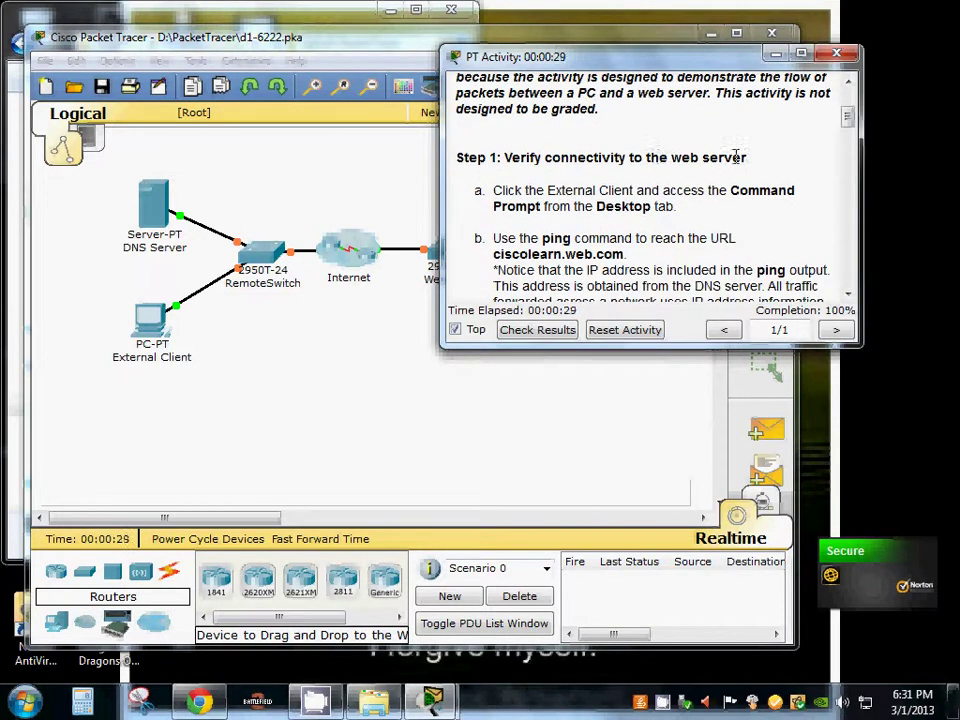
Open the External Client's Command Prompt and move the activity instructions aside.
click(157, 330)
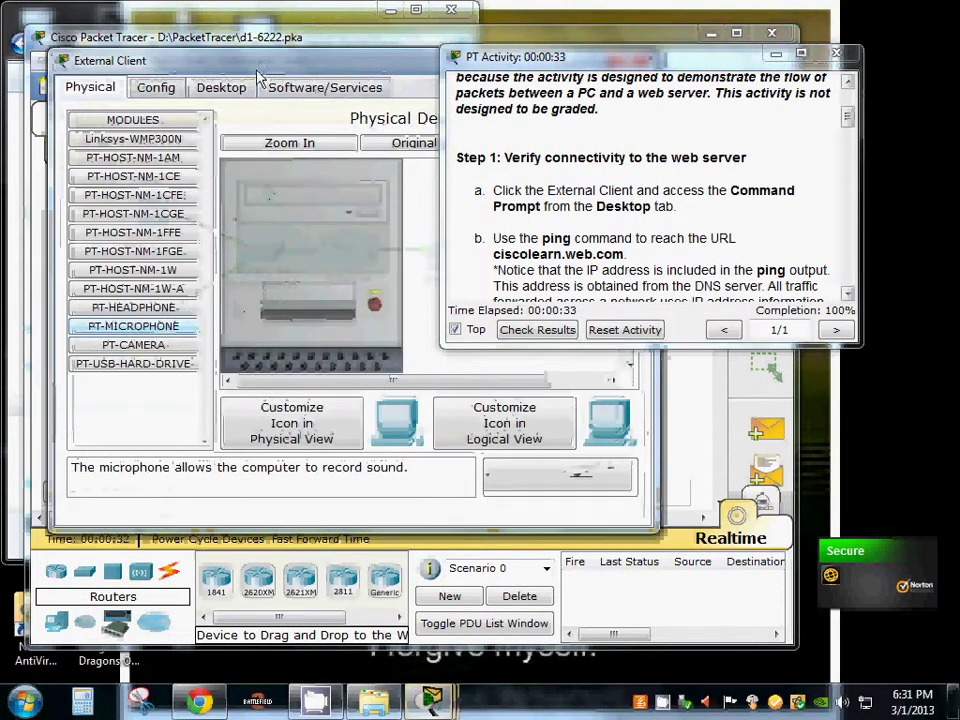
click(221, 87)
click(432, 150)
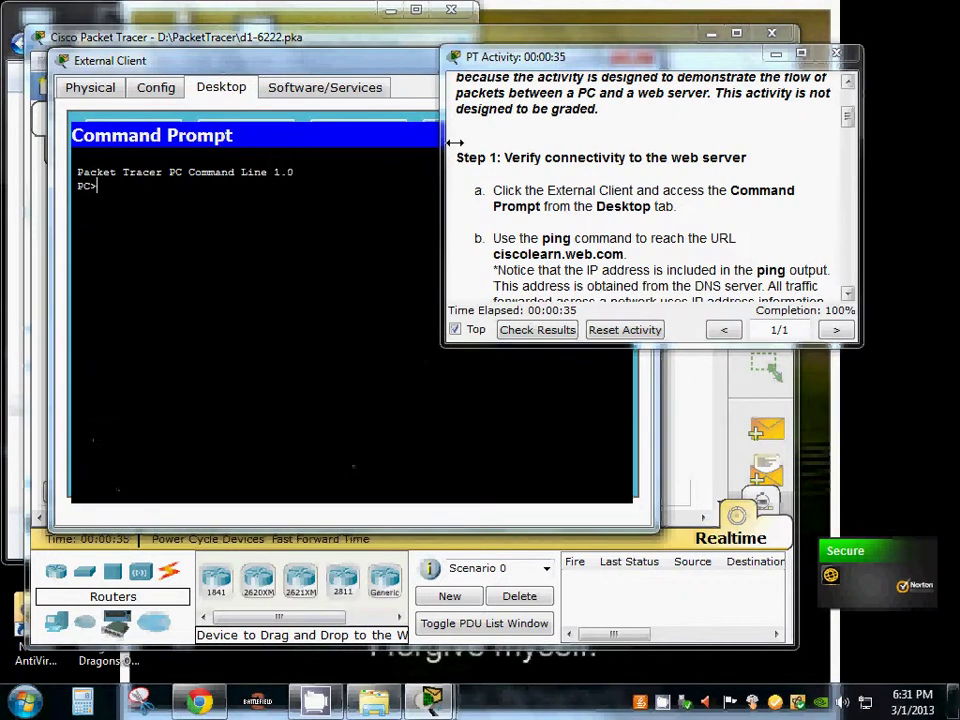
drag(578, 47, 675, 44)
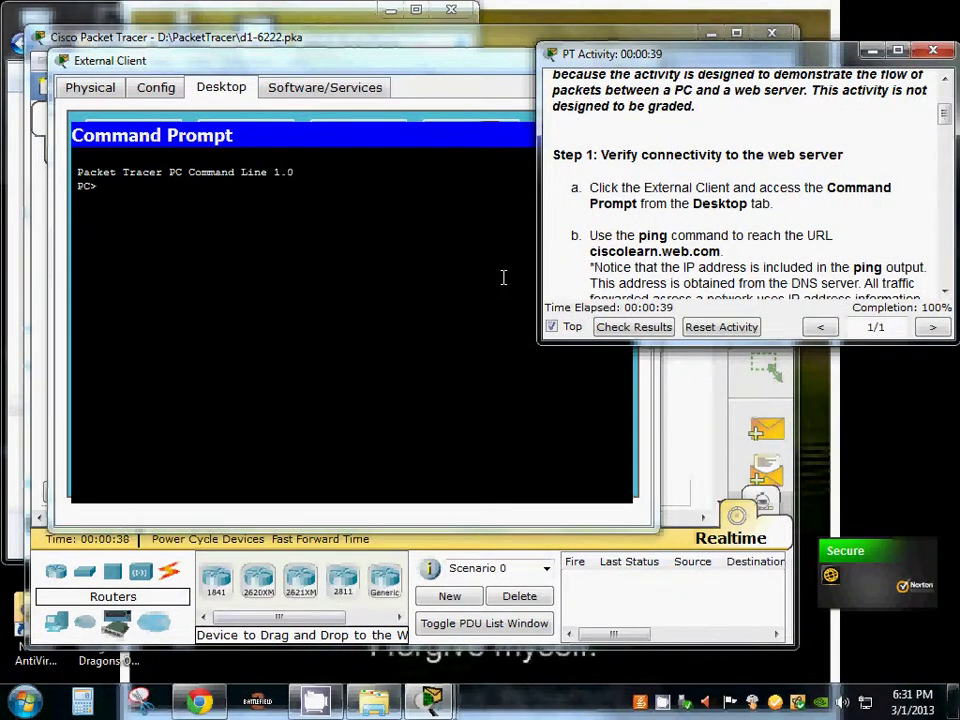
scroll(503, 277, down, 3)
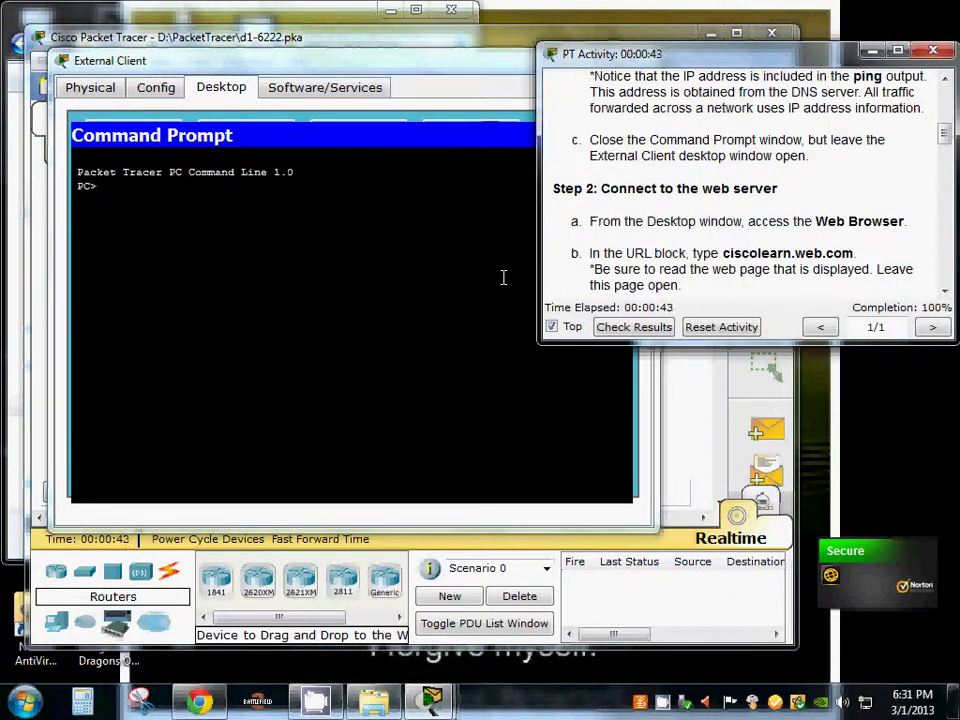
click(143, 194)
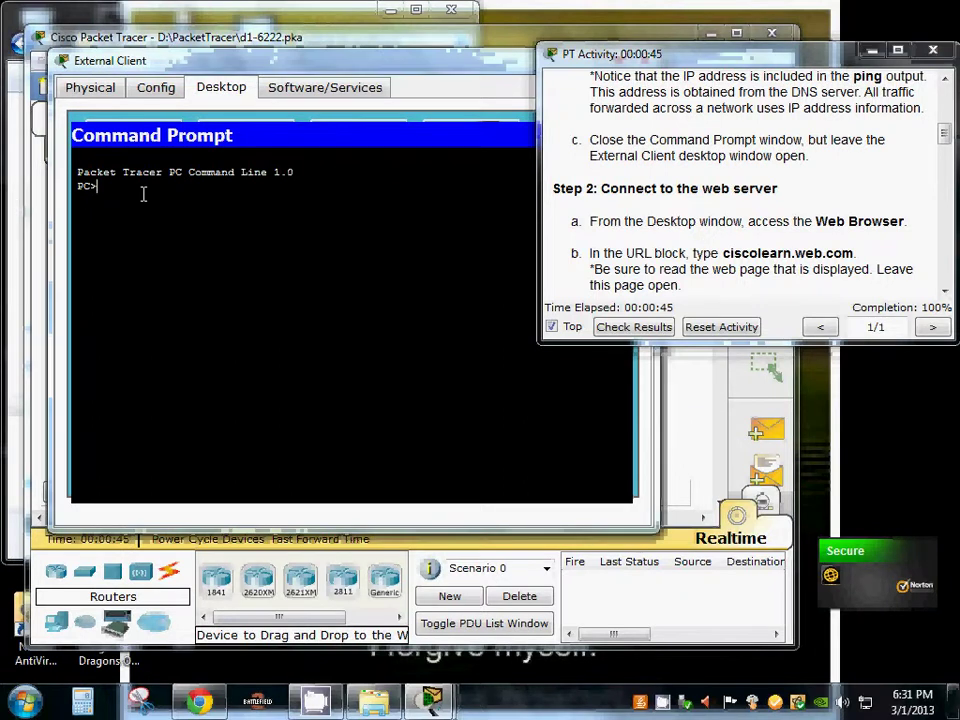
Ping ciscolearn.web.com twice, getting 4 of 4 replies from 172.16.15.200, then review instruction Steps 2–3.
text(ping)
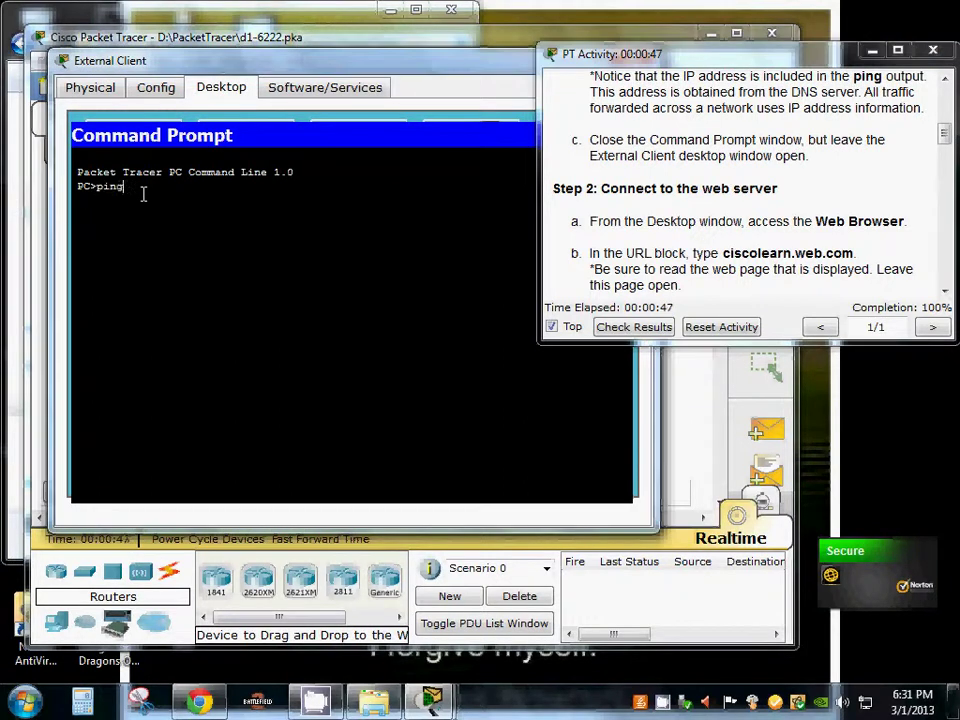
text( ciscolearn.web.com)
key(Return)
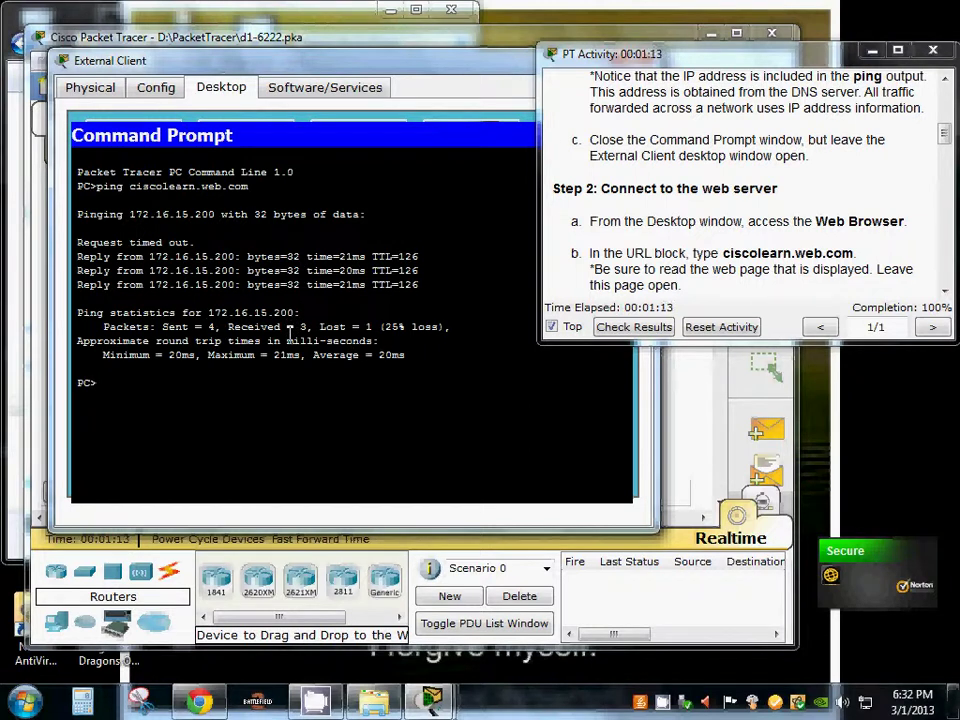
text(ping ciscolearn.web.)
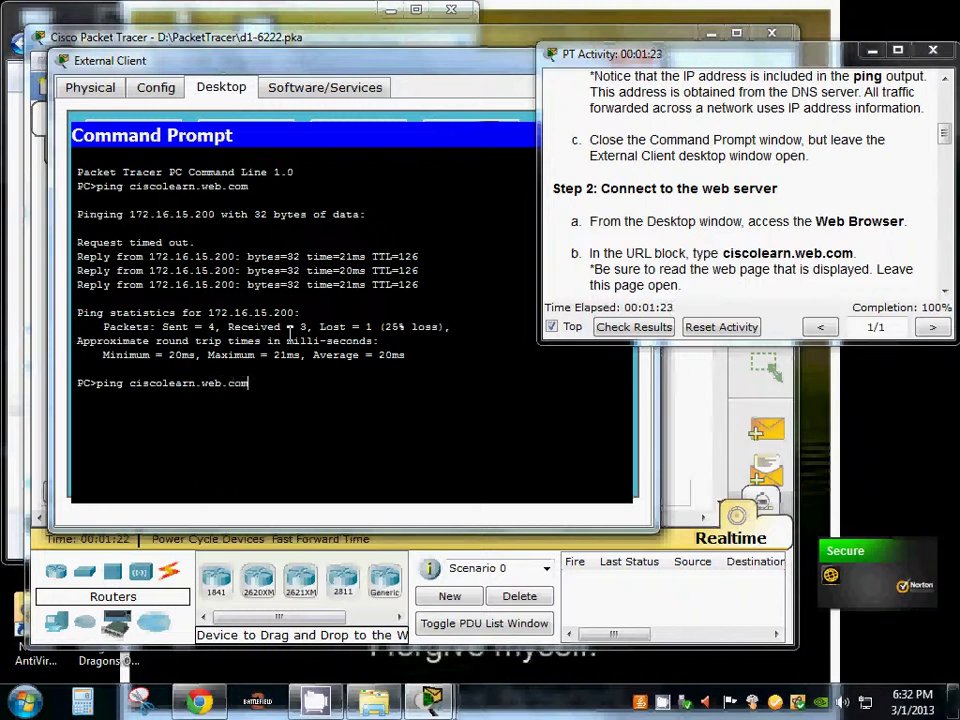
text(com)
key(Return)
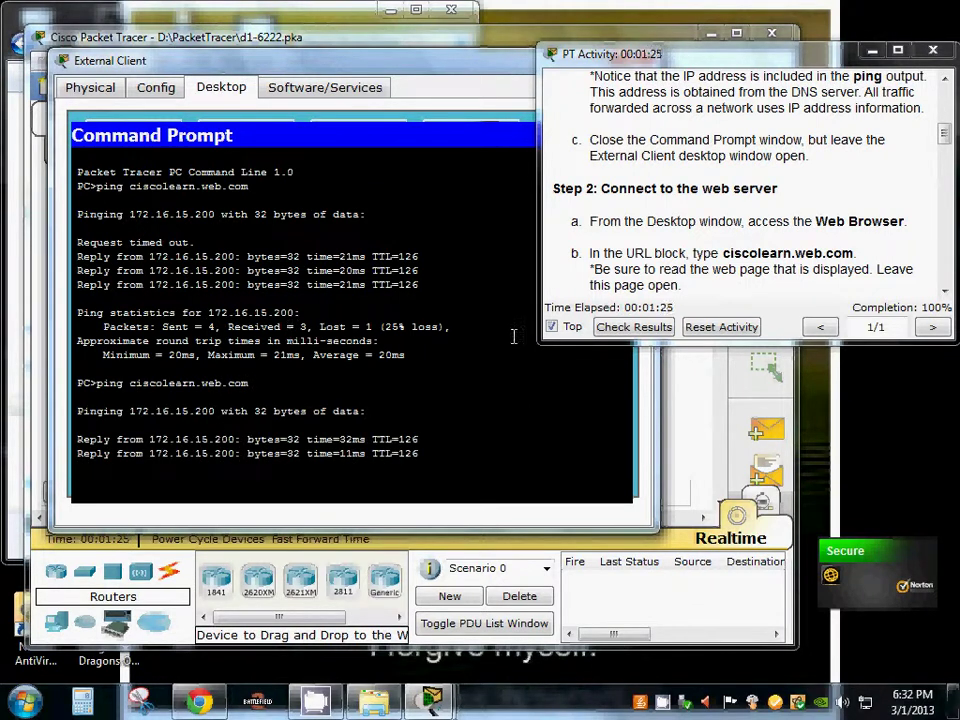
click(945, 291)
click(945, 291)
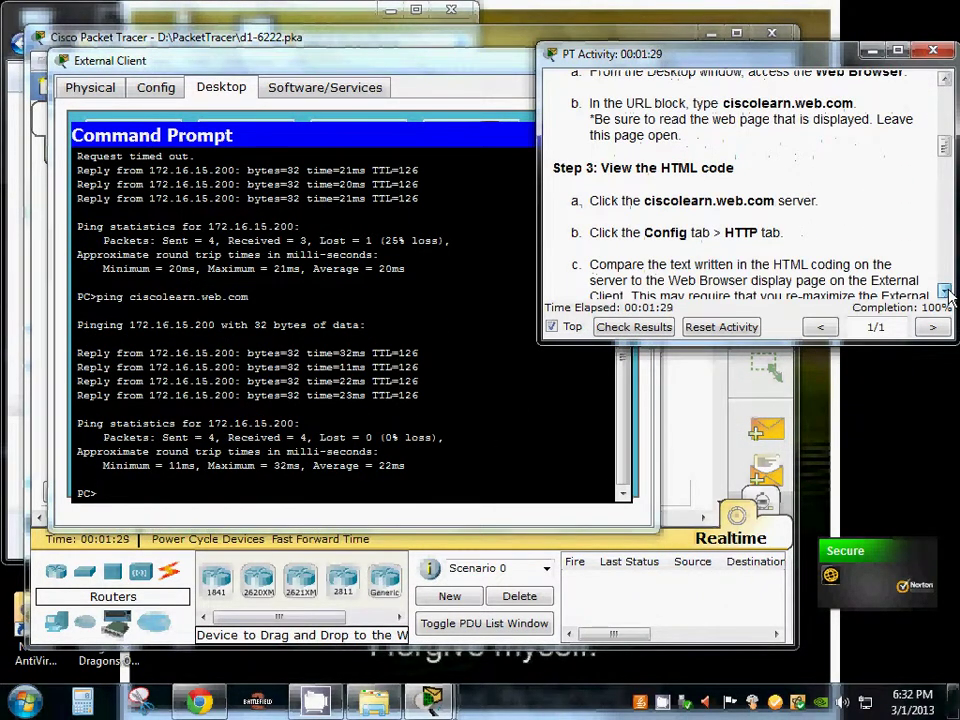
click(945, 80)
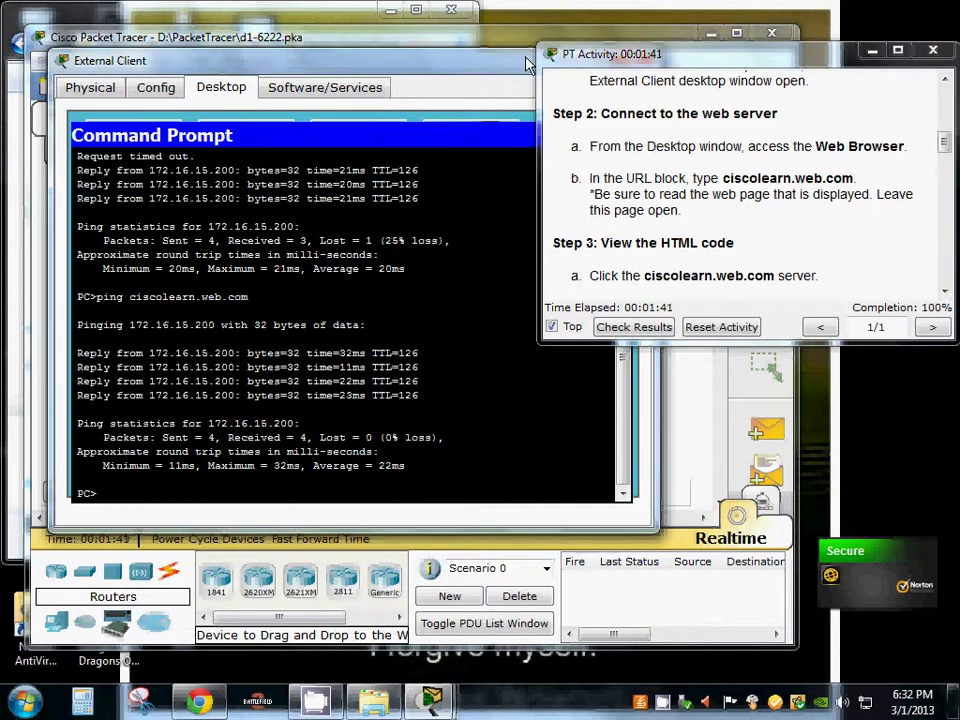
Close the Command Prompt and open the External Client's Web Browser.
drag(394, 60, 198, 58)
click(424, 134)
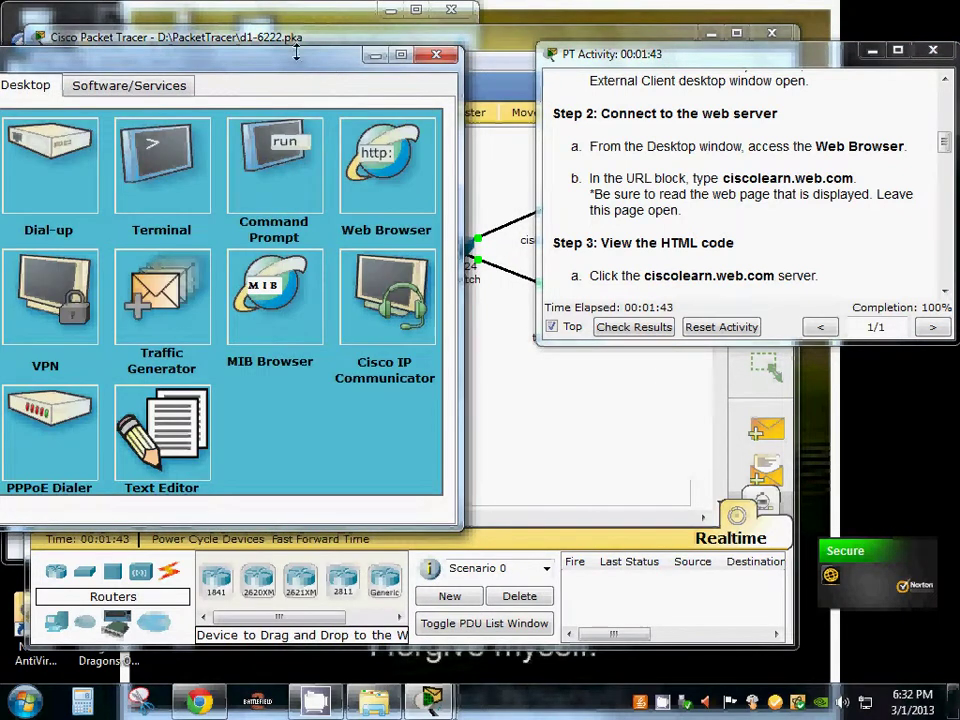
click(432, 207)
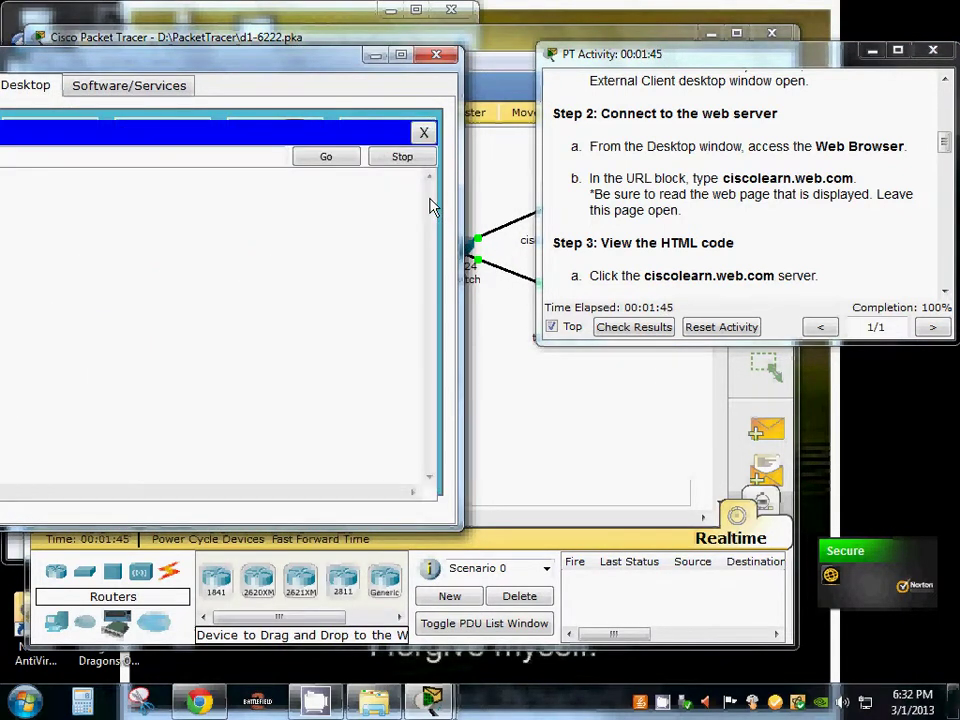
drag(198, 66, 422, 62)
Browse to ciscolearn.web.com to show the CiscoLearn Web Center page, then move the window aside.
click(269, 150)
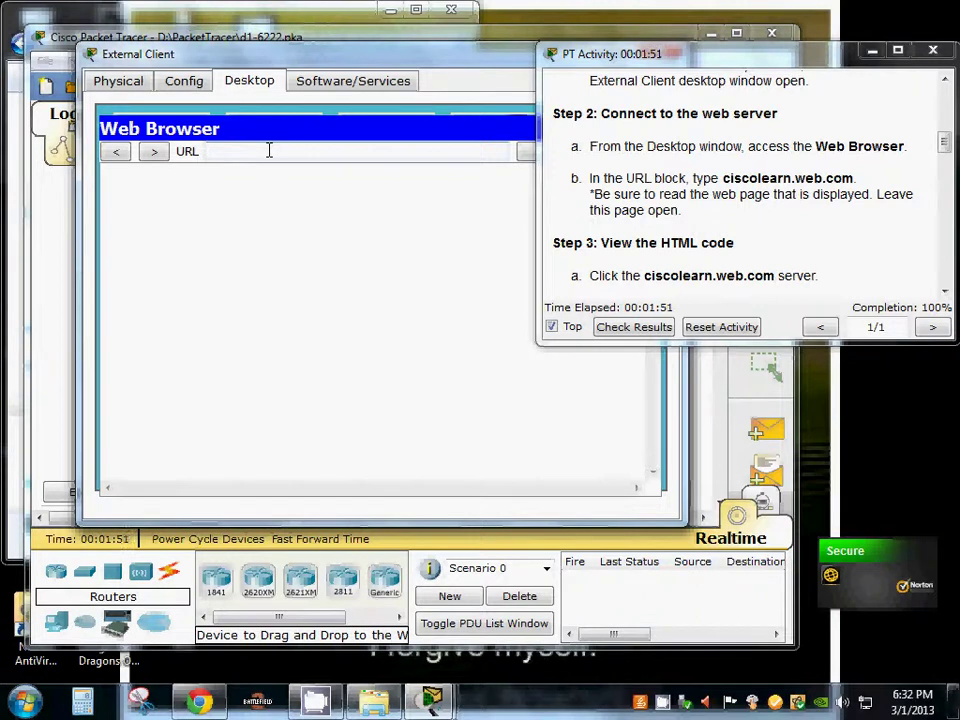
text(c)
text(iscolearn.web.com)
key(Return)
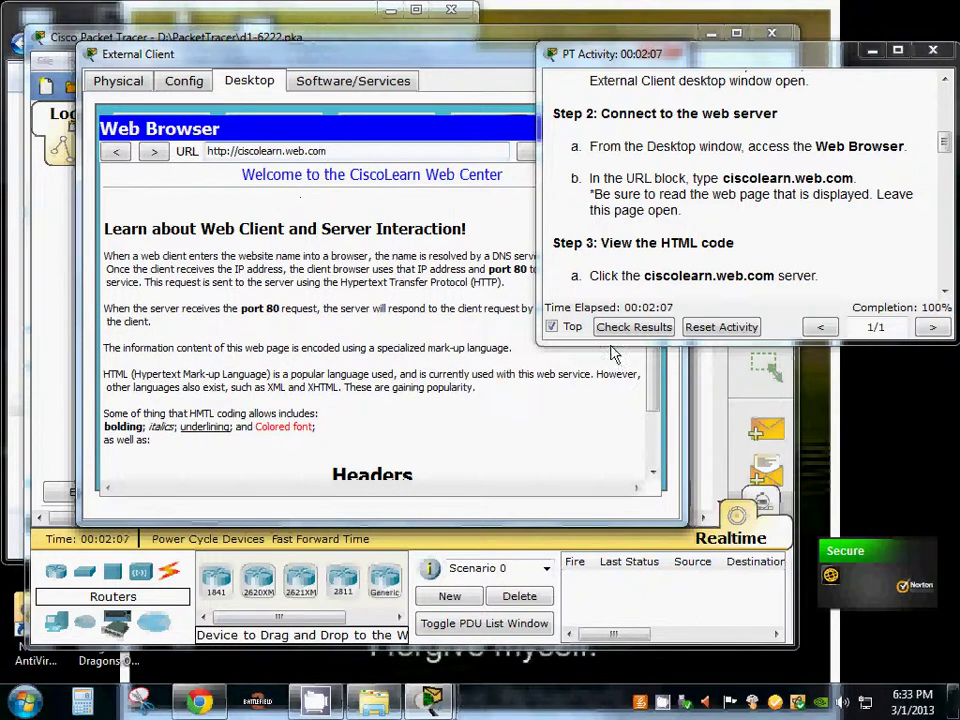
drag(945, 145, 945, 153)
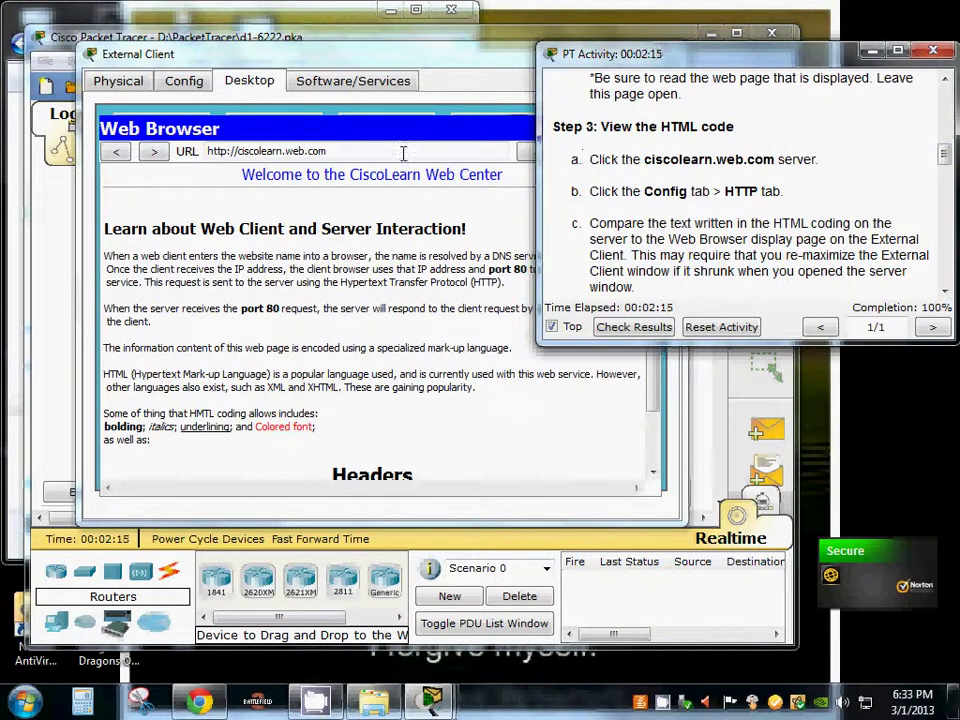
drag(471, 59, 128, 65)
Open the ciscolearn.web.com server's Config > HTTP settings showing index.html, then bring the topology forward.
click(395, 221)
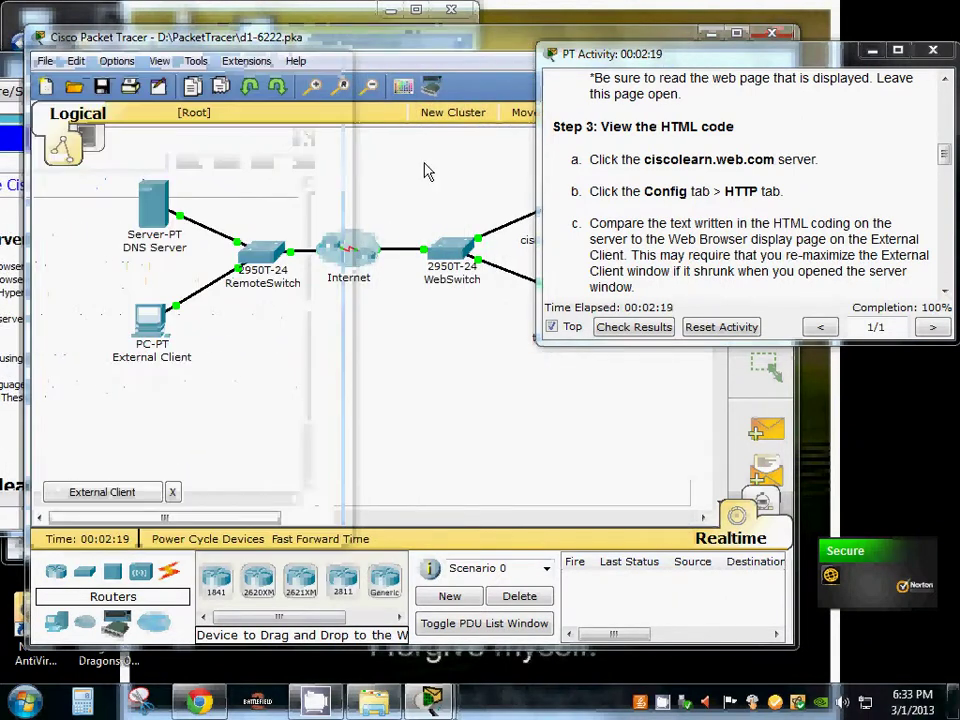
drag(364, 42, 150, 40)
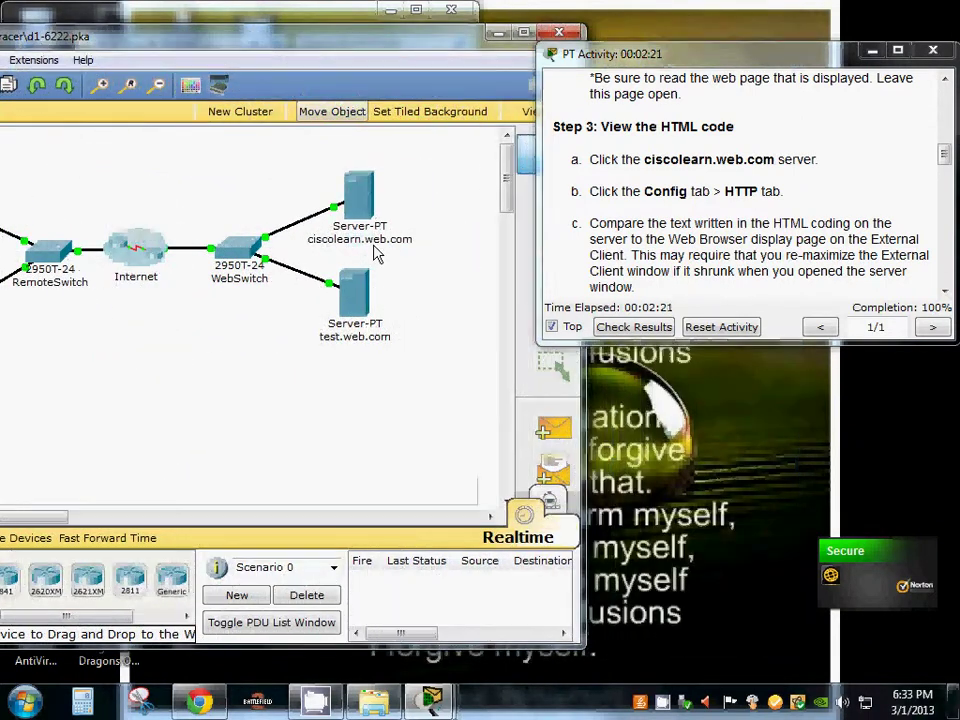
click(364, 210)
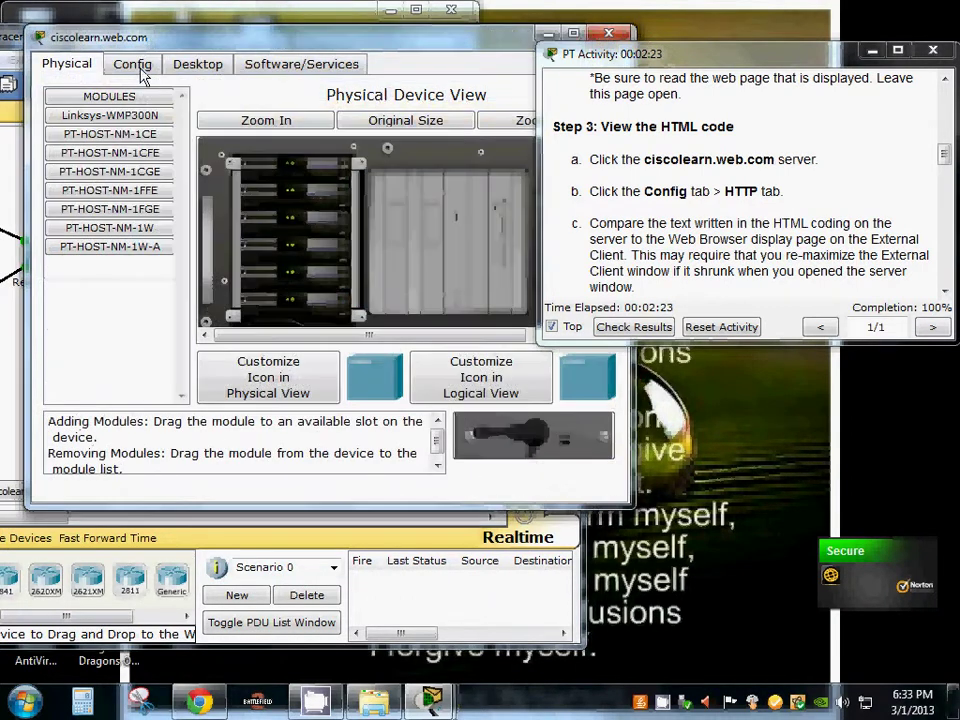
click(140, 68)
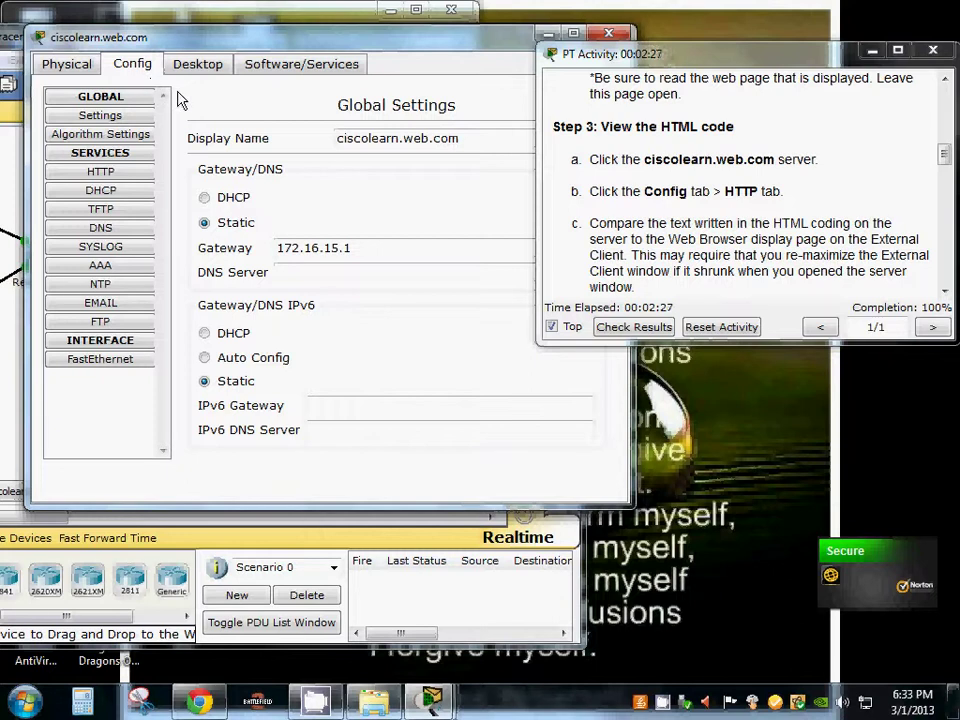
click(135, 172)
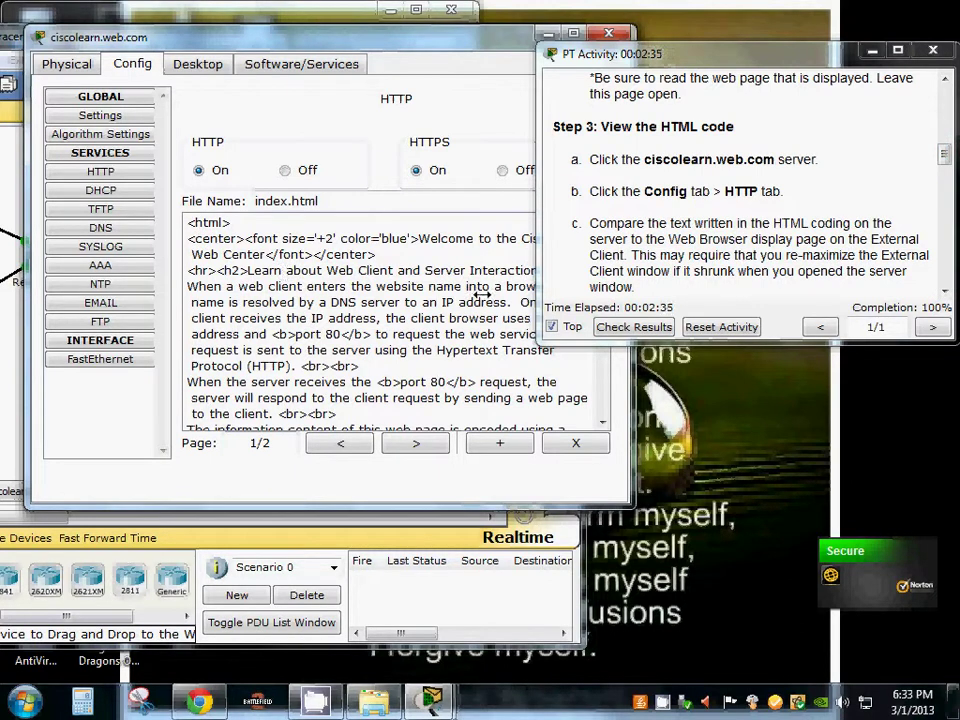
click(8, 12)
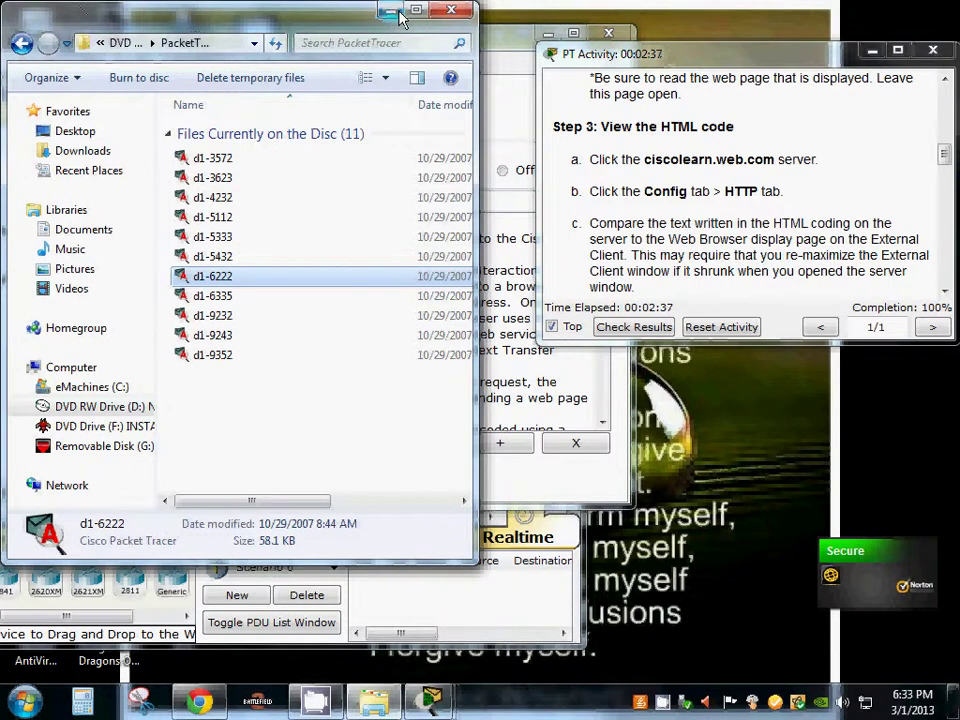
click(14, 30)
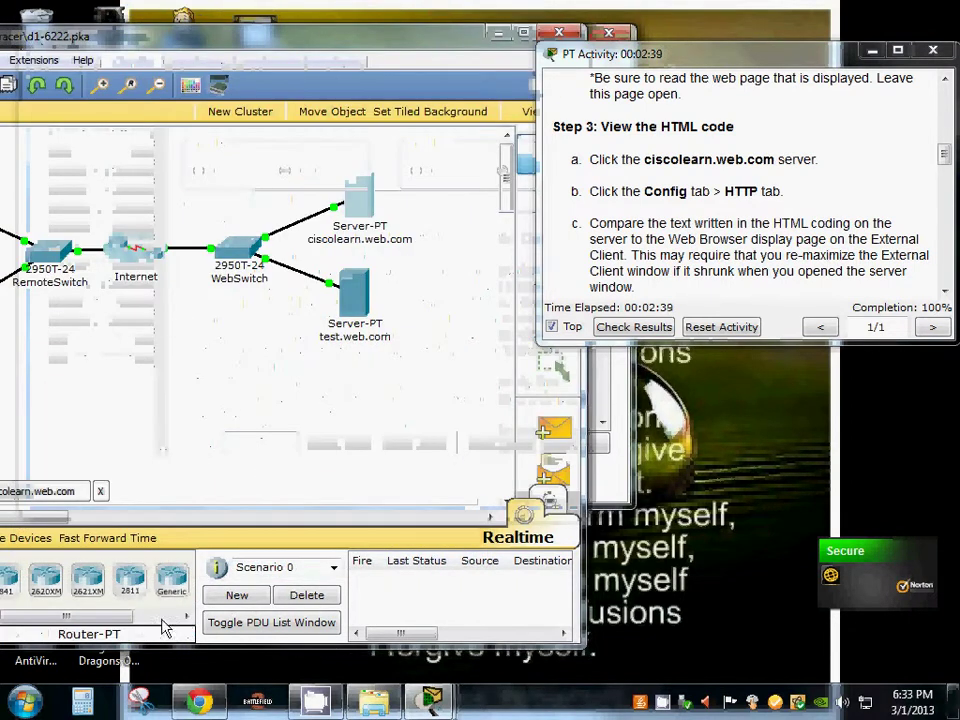
Snap the External Client's browser left and the server's index.html settings right, then reposition the instructions.
mouse_move(432, 705)
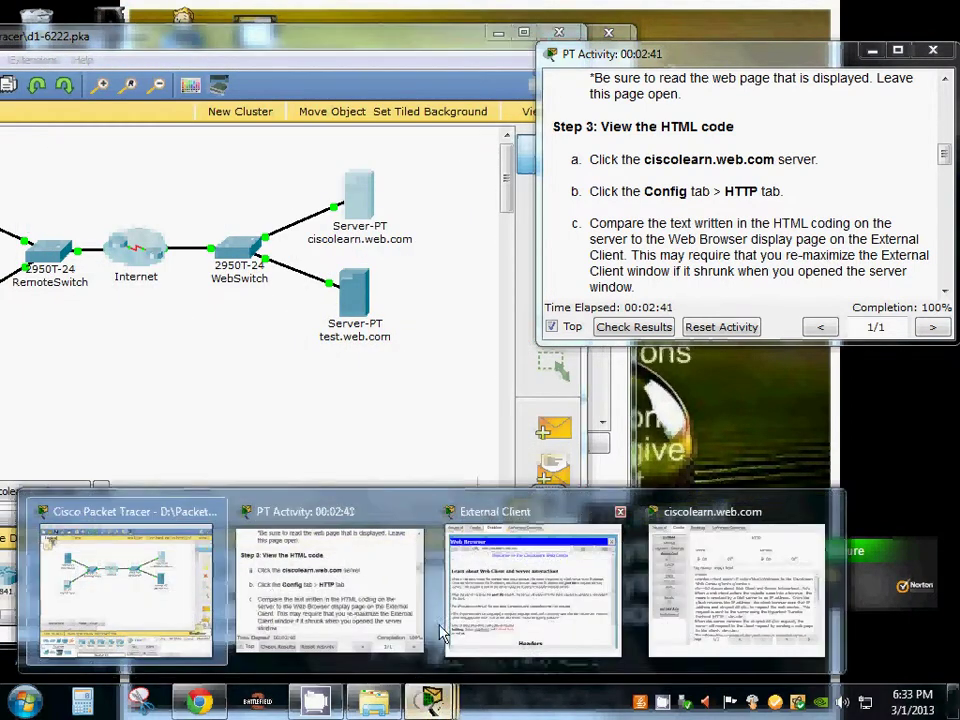
click(519, 518)
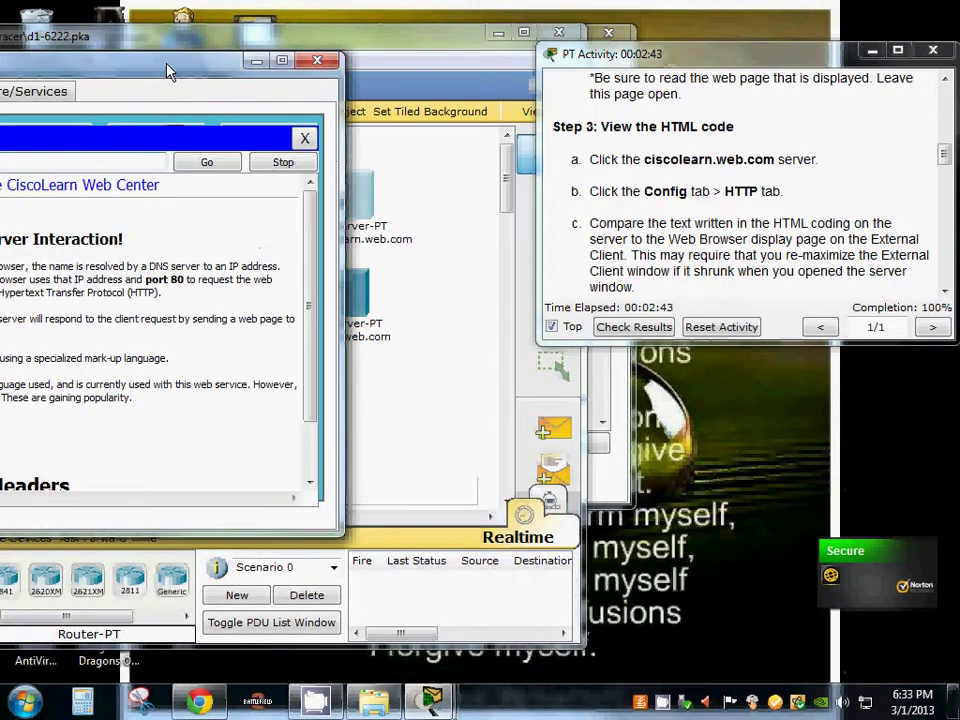
drag(168, 72, 2, 70)
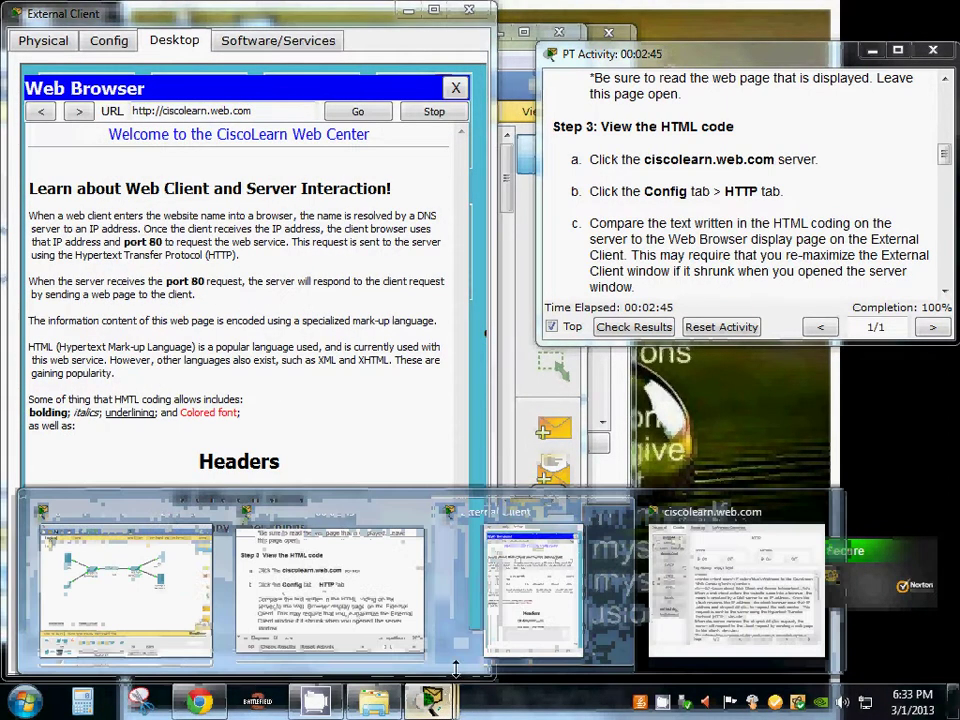
click(735, 590)
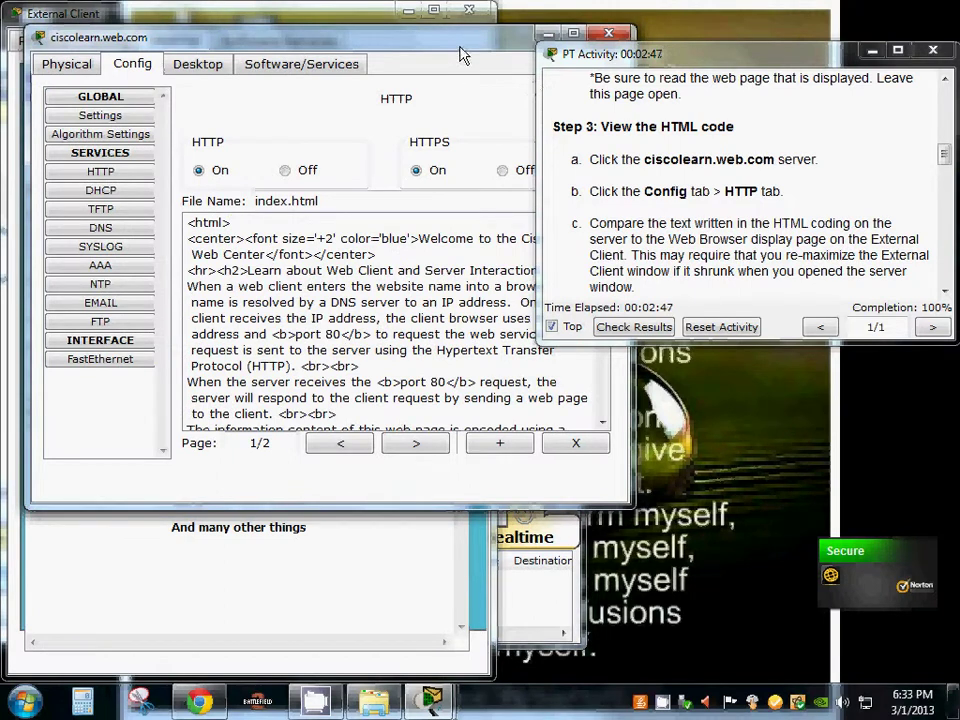
drag(462, 55, 958, 60)
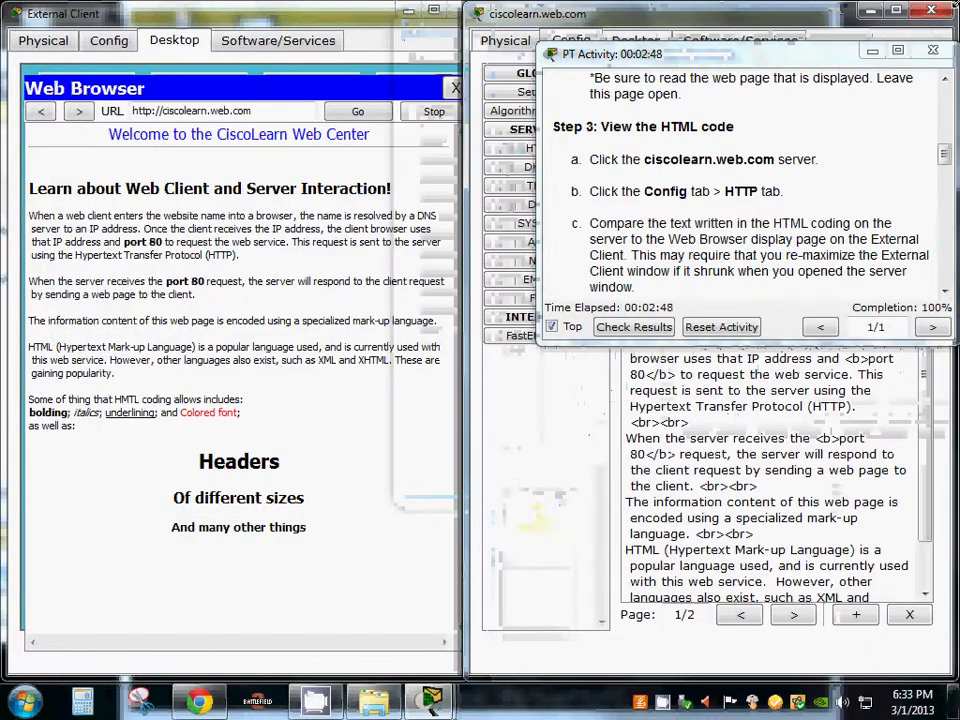
click(893, 52)
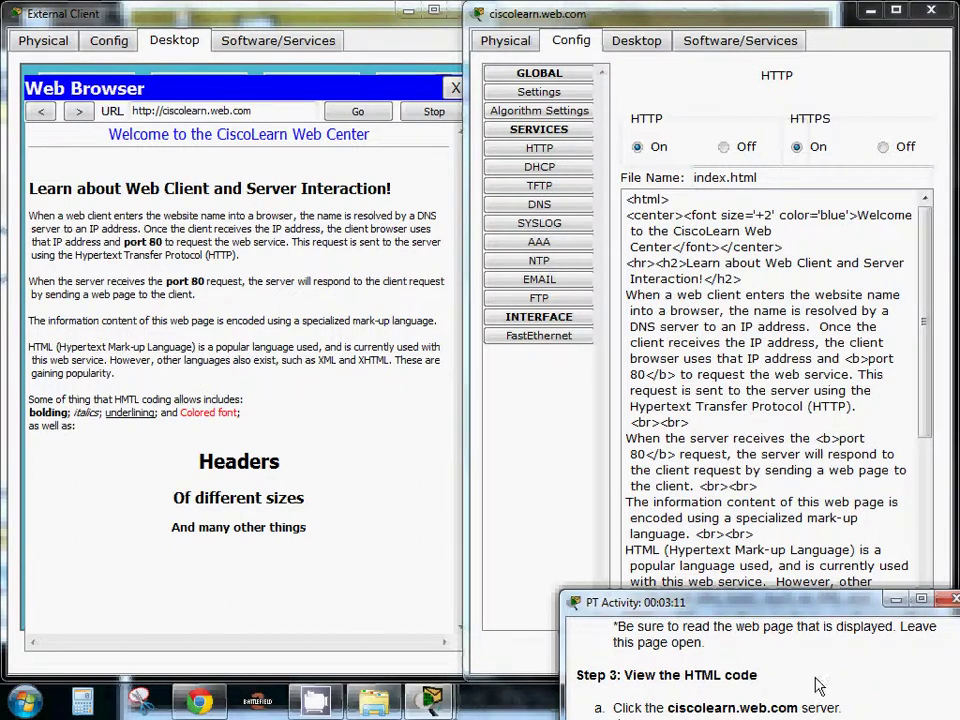
drag(790, 606, 718, 121)
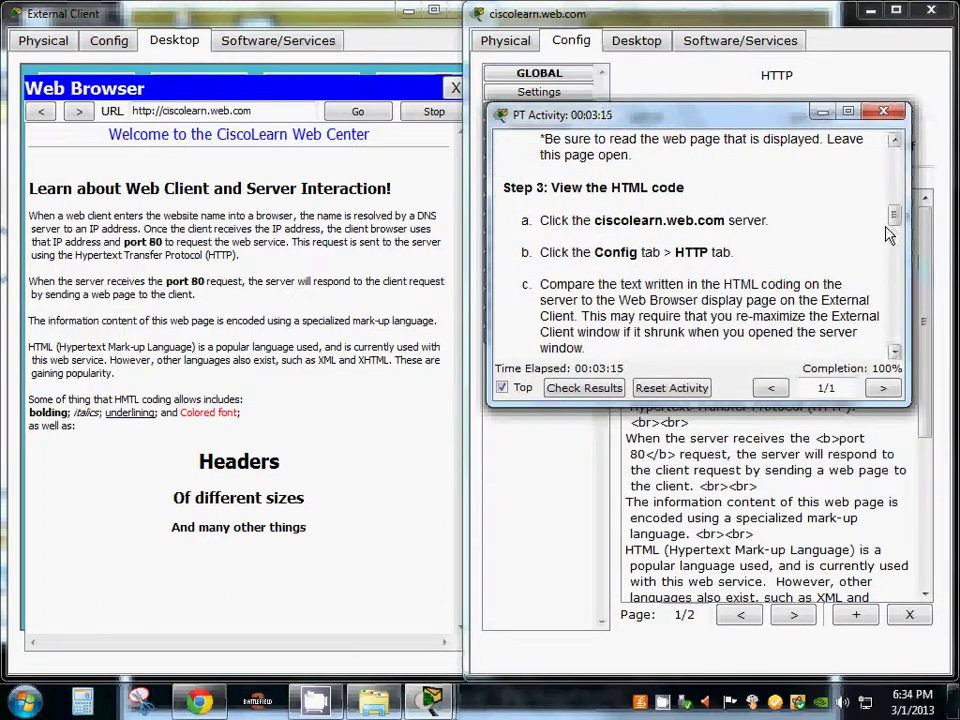
scroll(896, 222, down, 4)
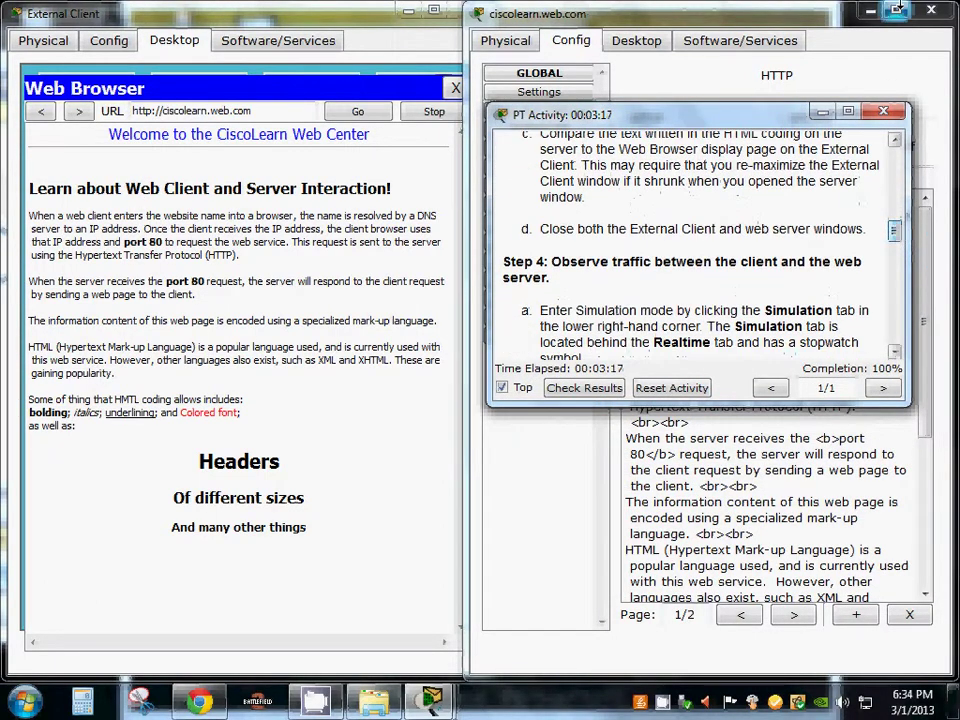
Close the ciscolearn.web.com server window, the External Client's browser and its device window.
click(930, 11)
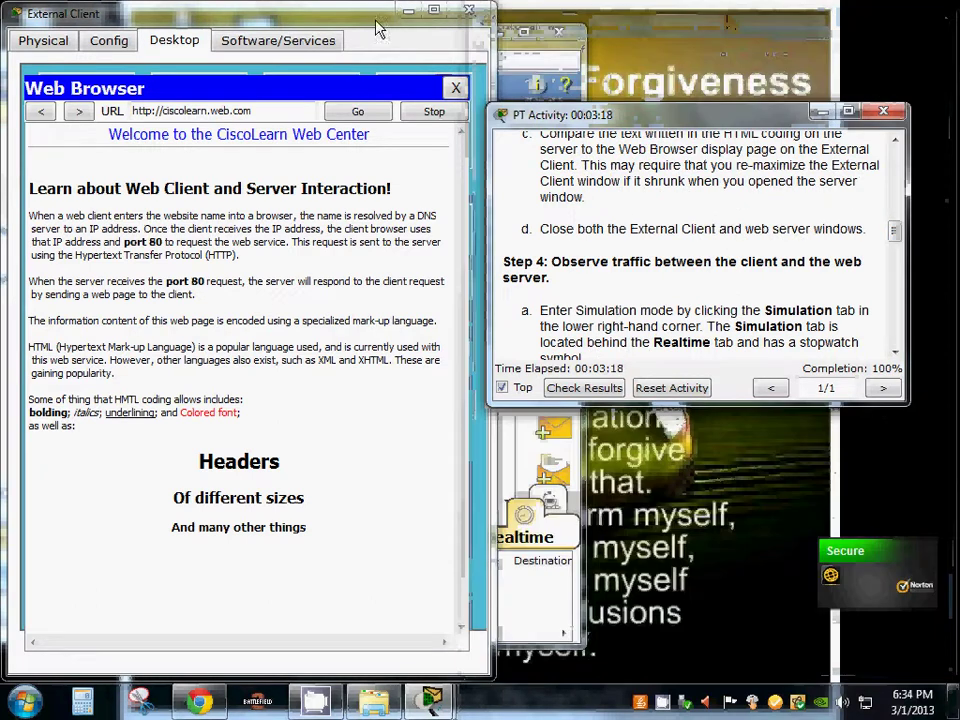
click(455, 88)
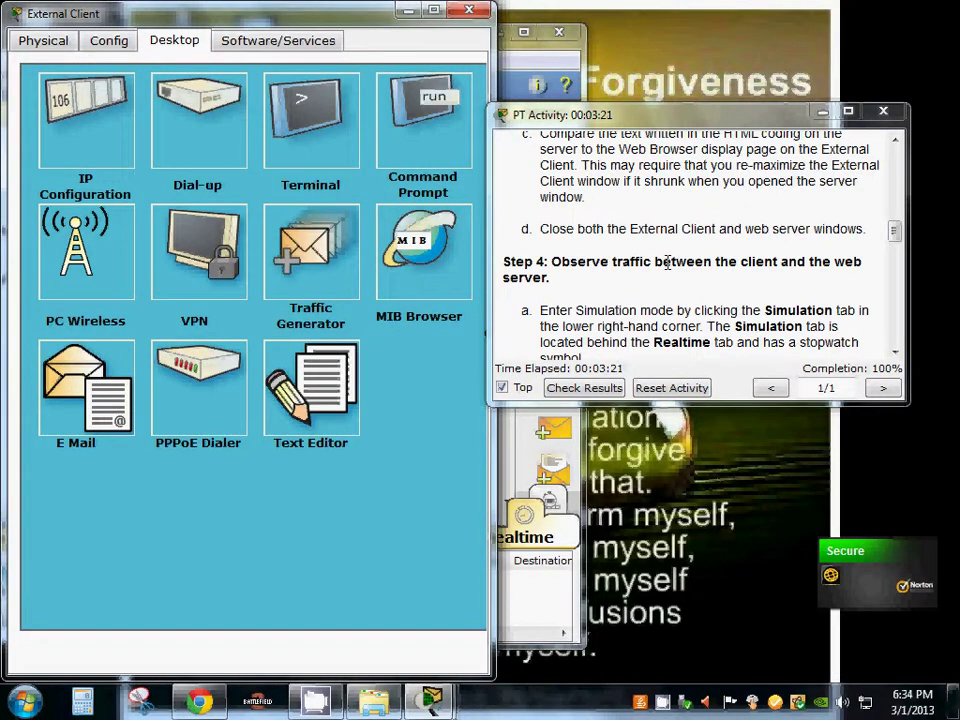
click(468, 10)
Switch Packet Tracer into Simulation mode with an empty event list.
click(522, 514)
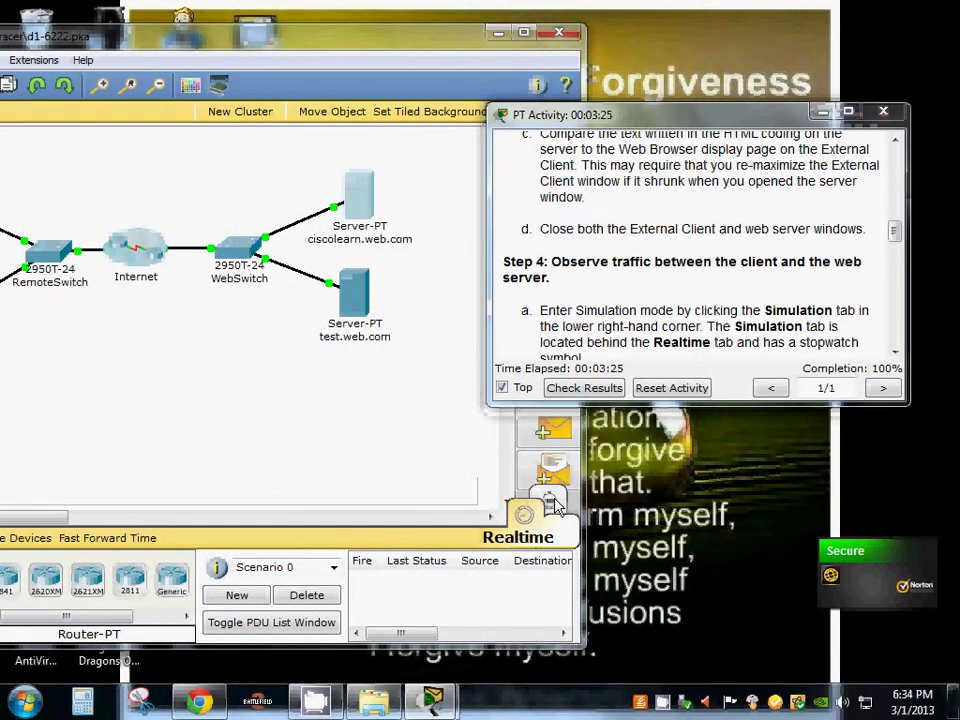
scroll(896, 354, down, 3)
click(896, 354)
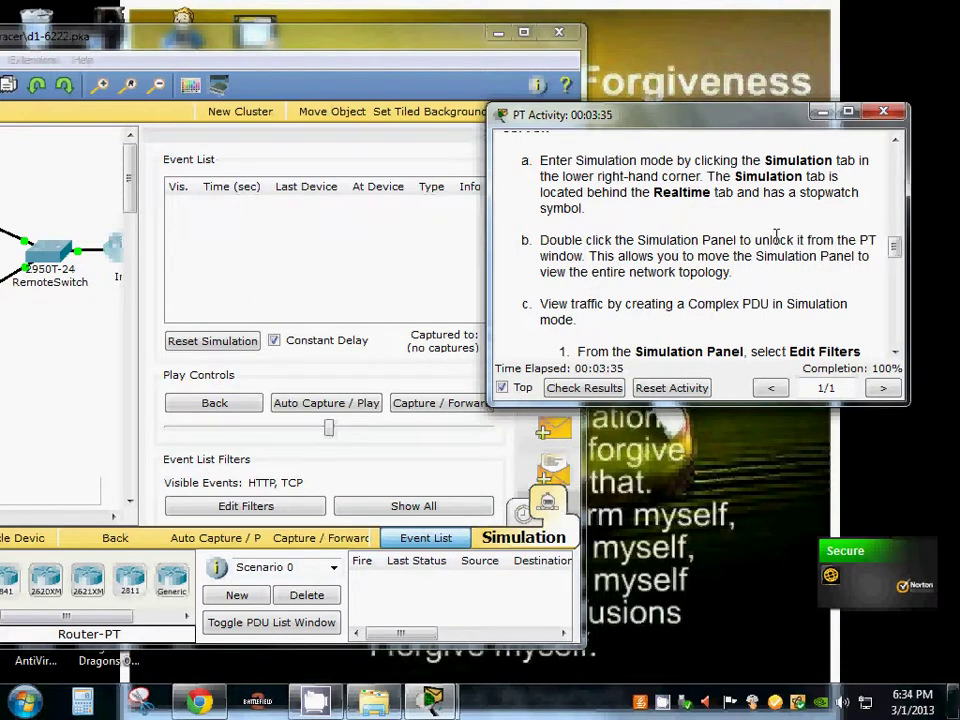
click(459, 604)
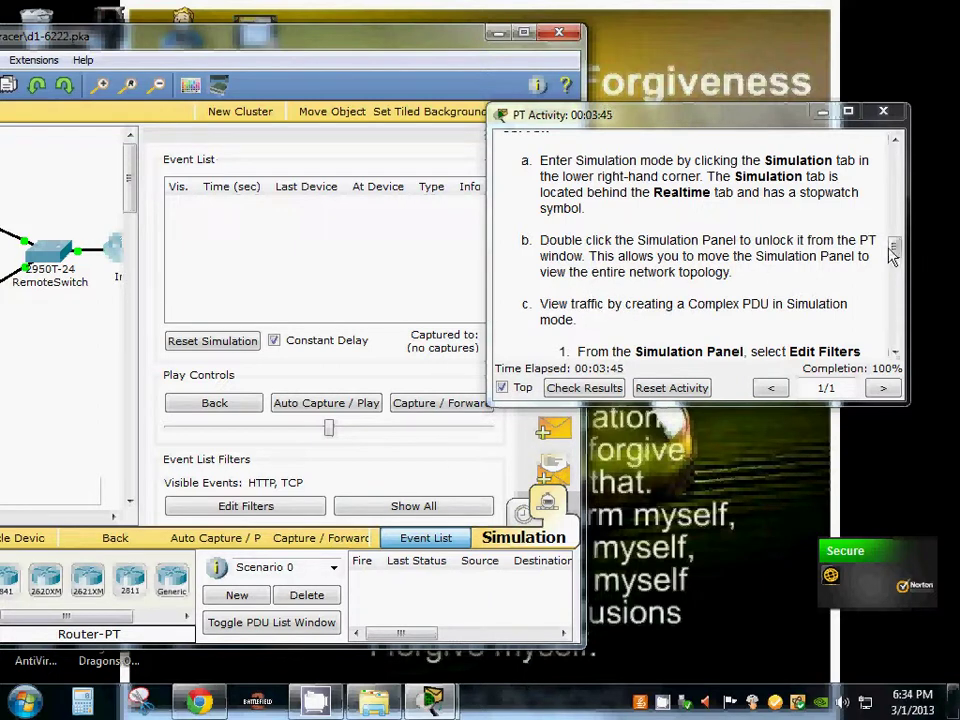
scroll(894, 254, down, 3)
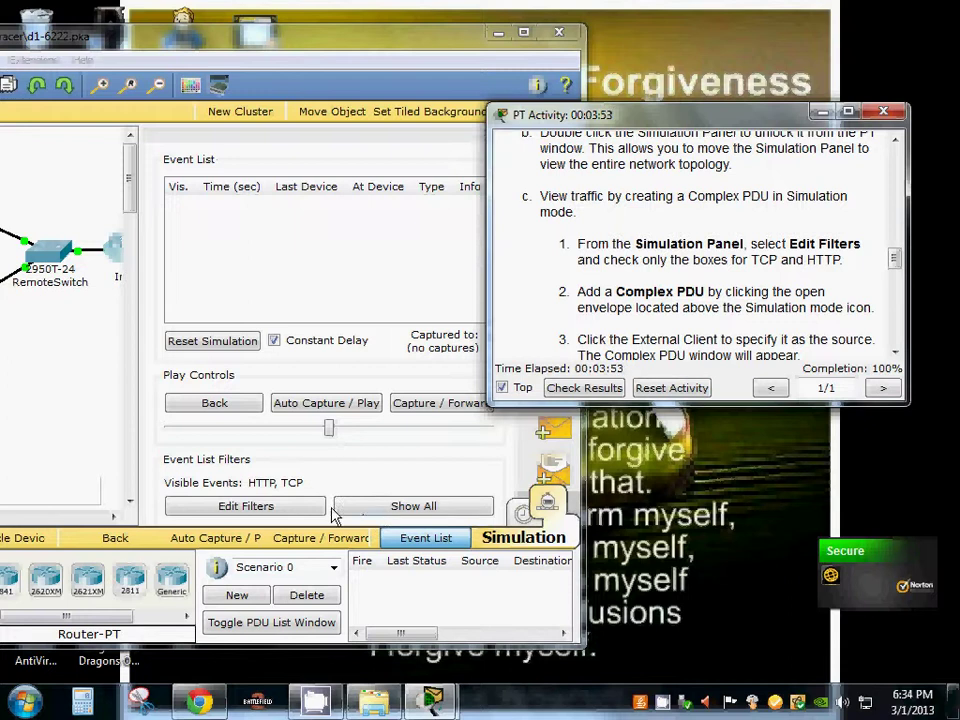
Verify the event filters show only HTTP and TCP, select Add Complex PDU, and reposition the window.
click(264, 508)
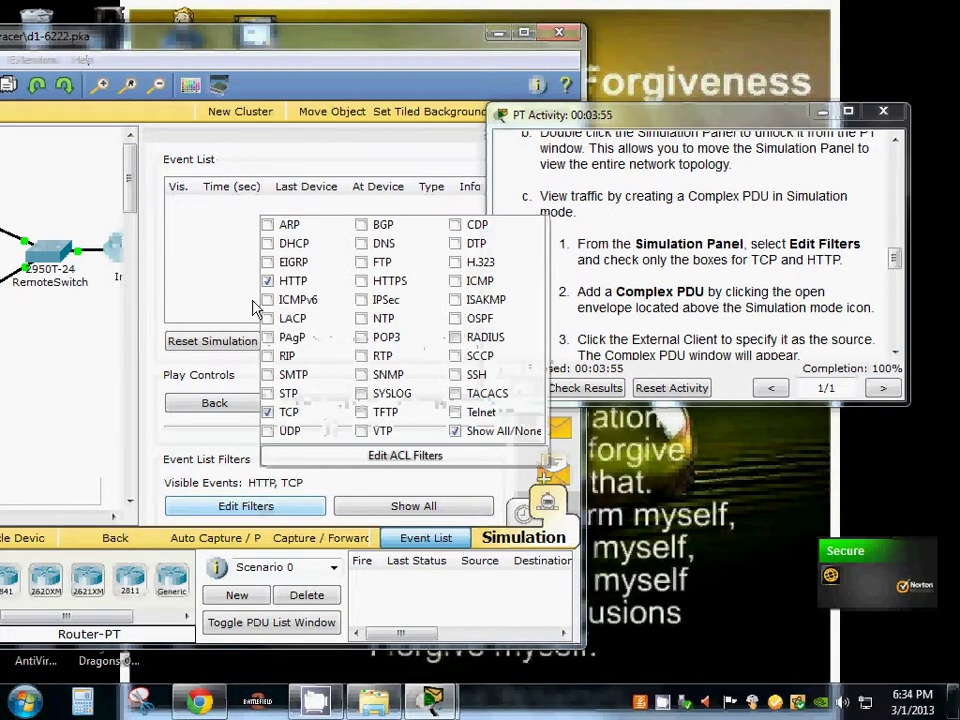
click(330, 487)
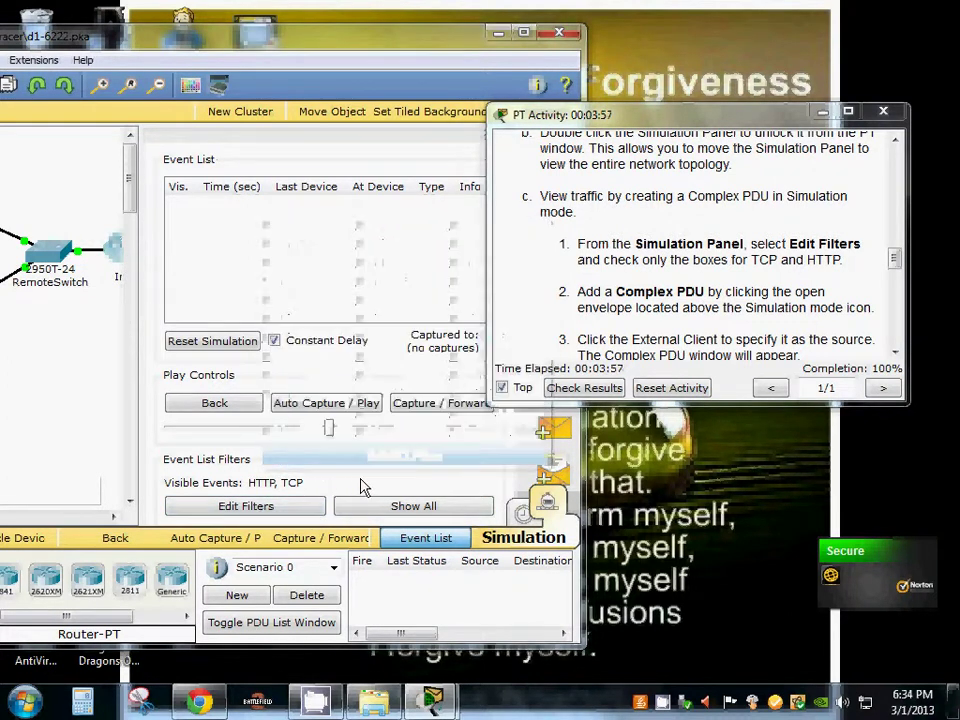
click(545, 470)
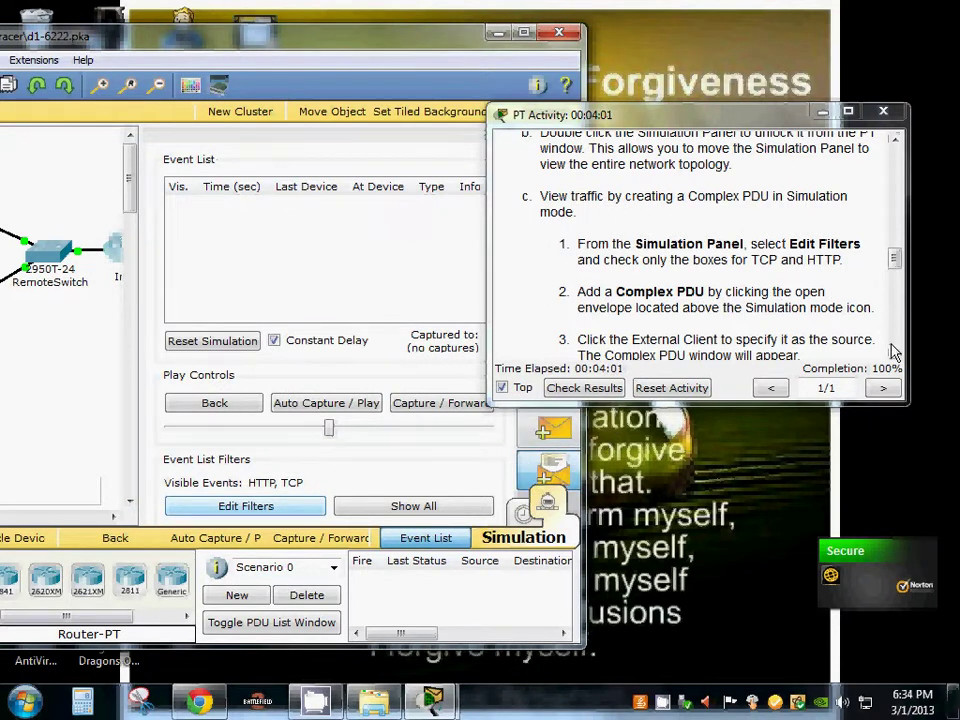
scroll(893, 352, down, 4)
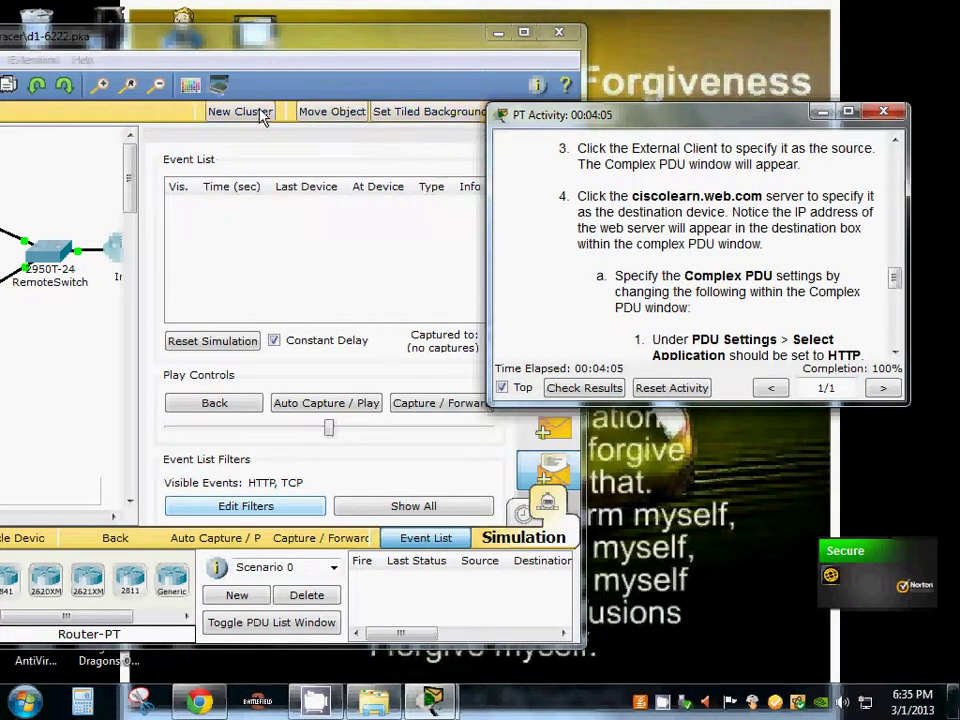
drag(158, 26, 420, 21)
drag(473, 46, 434, 46)
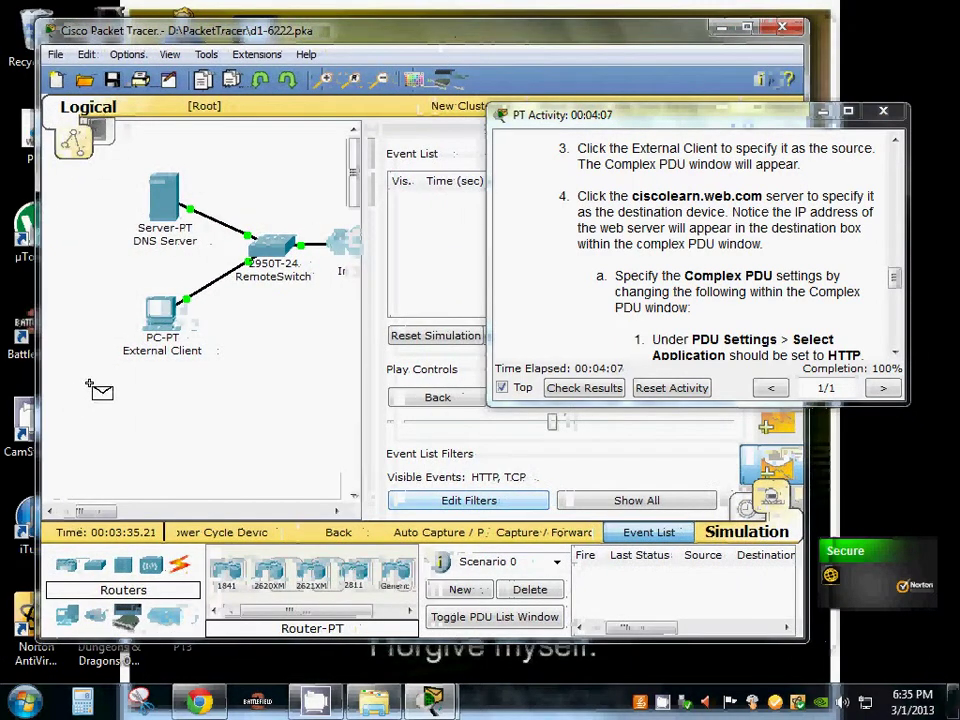
Pick External Client as source and ciscolearn.web.com as destination of the complex PDU.
click(158, 312)
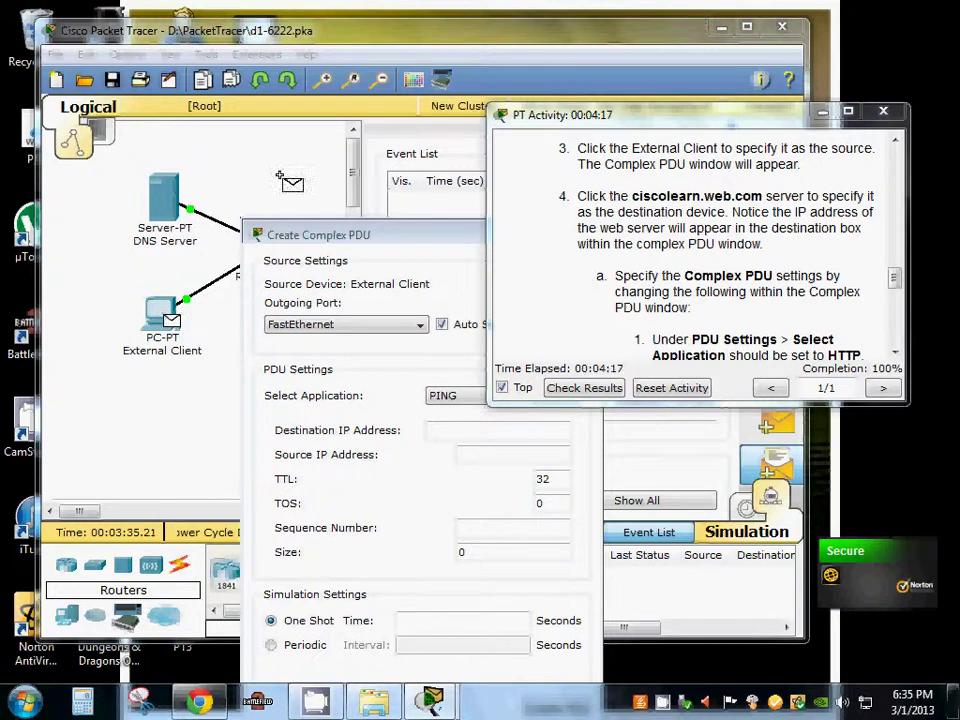
drag(90, 515, 154, 515)
click(147, 205)
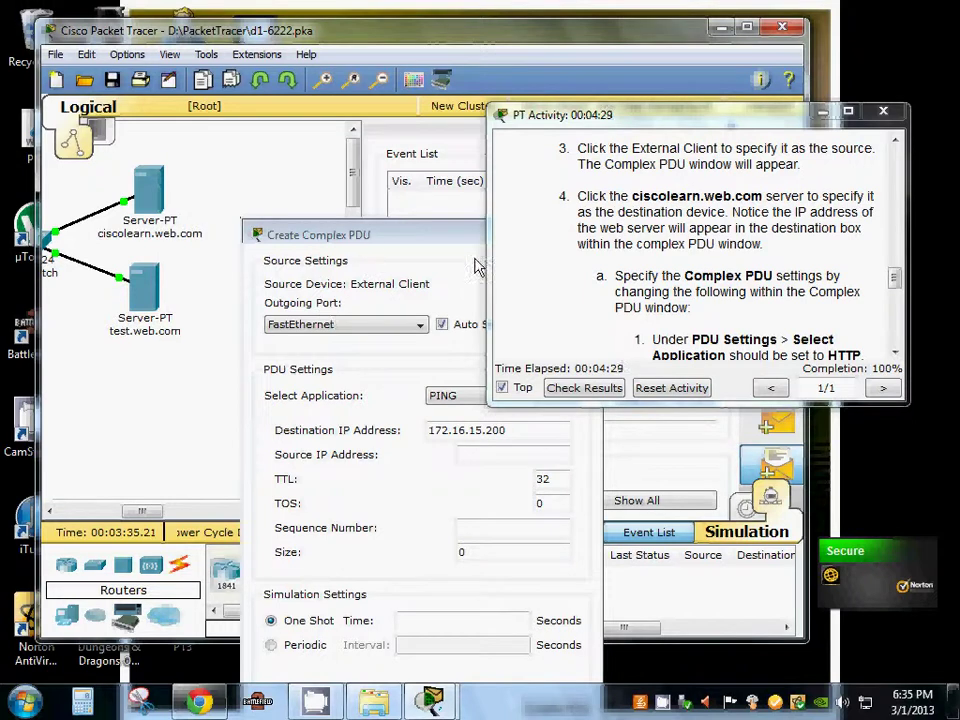
drag(895, 277, 897, 285)
scroll(896, 280, down, 2)
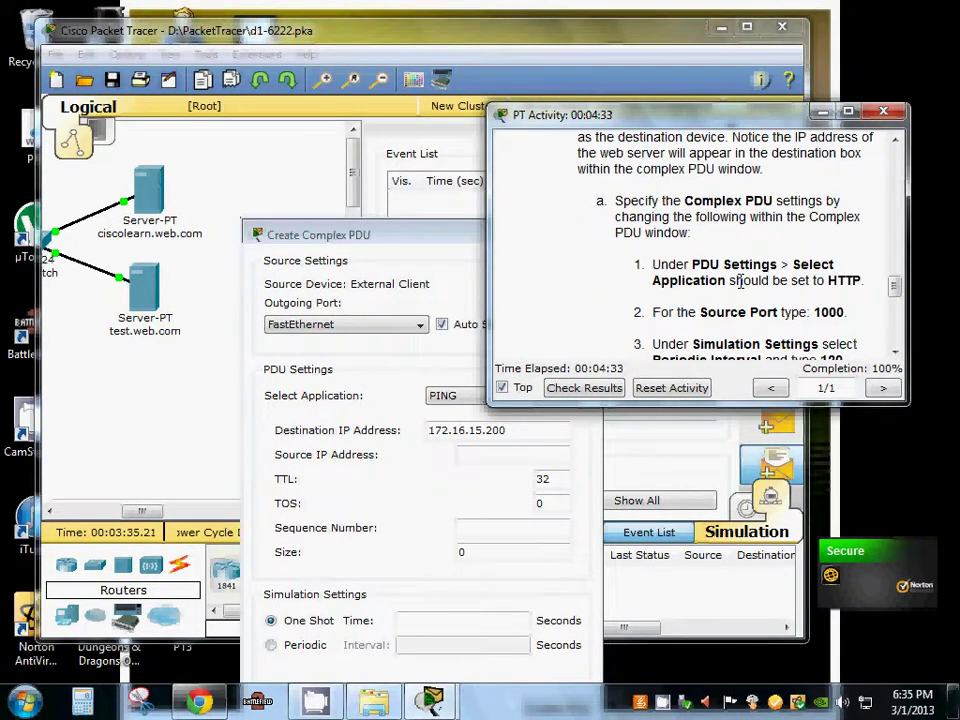
Set the PDU application to HTTP, source port 1000, and Periodic with a 120-second interval.
click(458, 396)
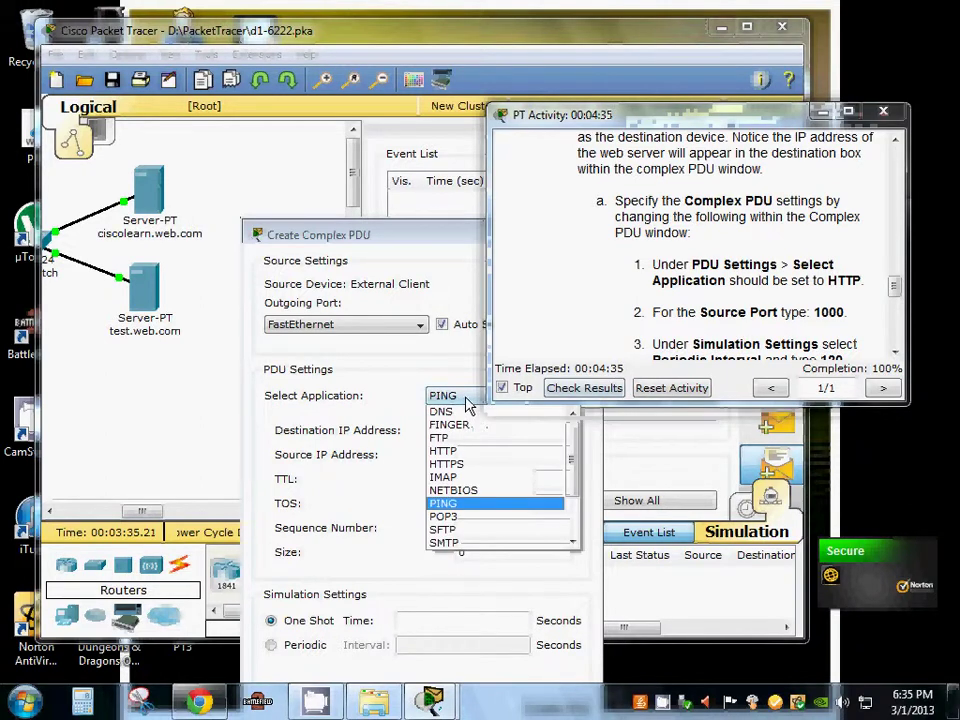
click(529, 455)
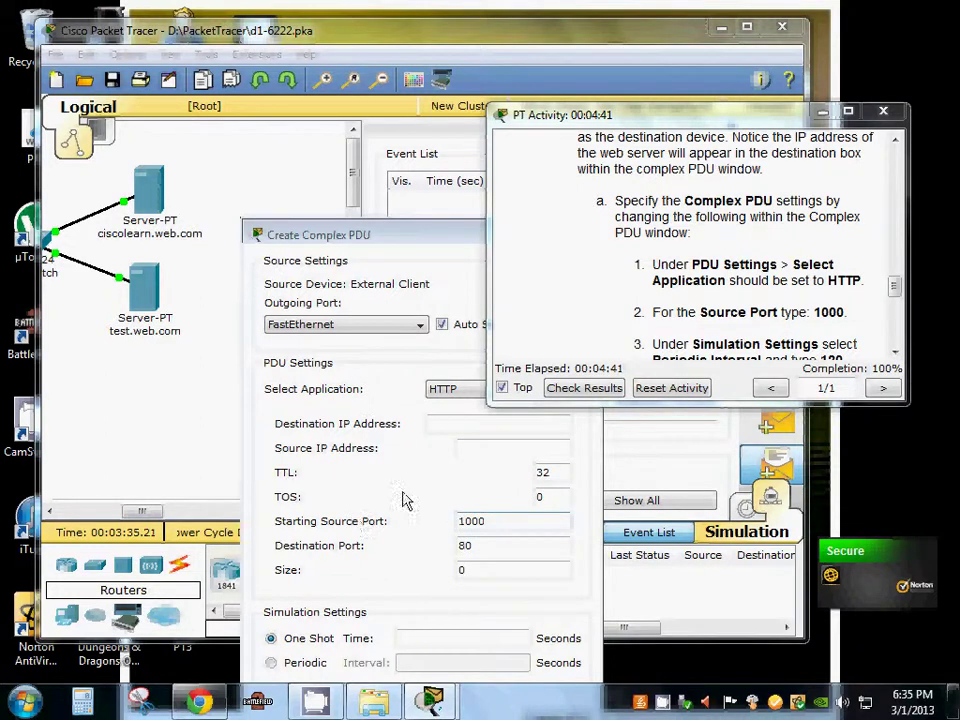
drag(895, 287, 897, 295)
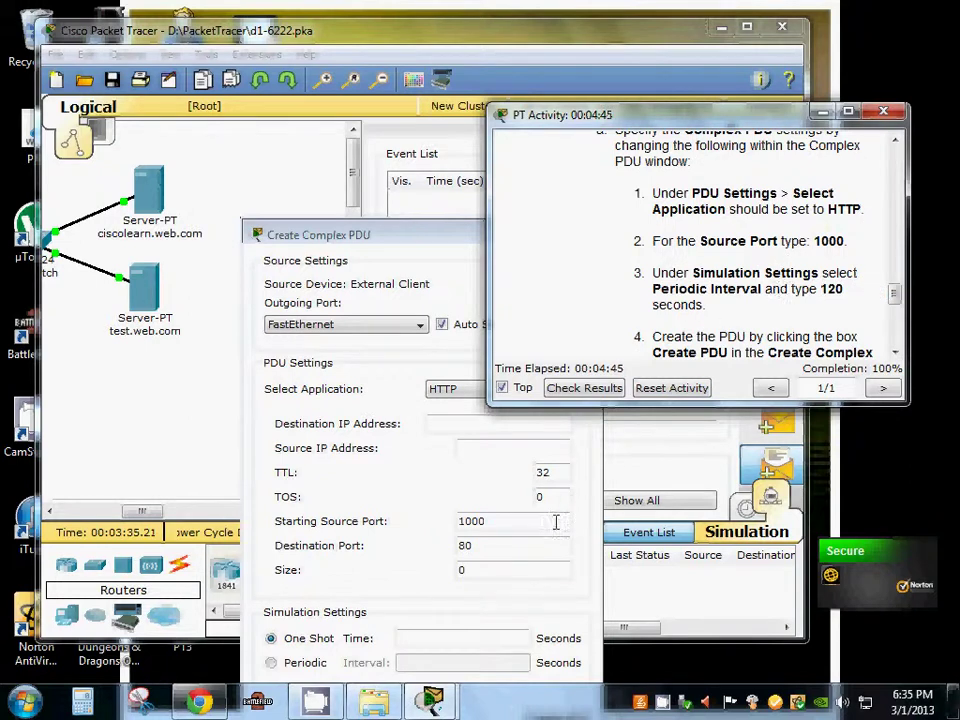
click(272, 662)
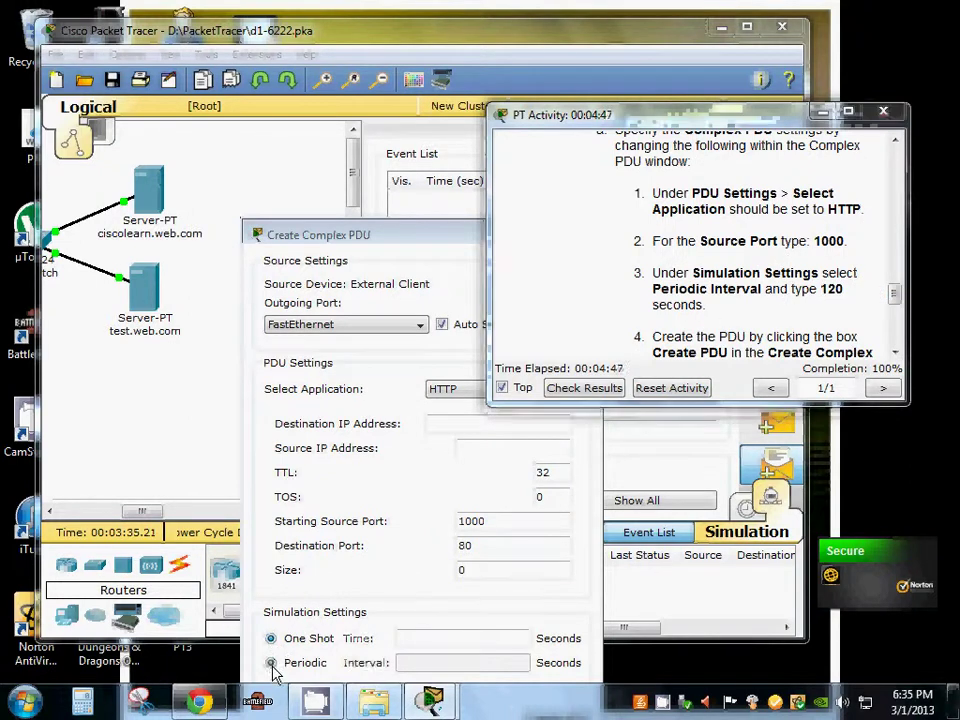
click(453, 664)
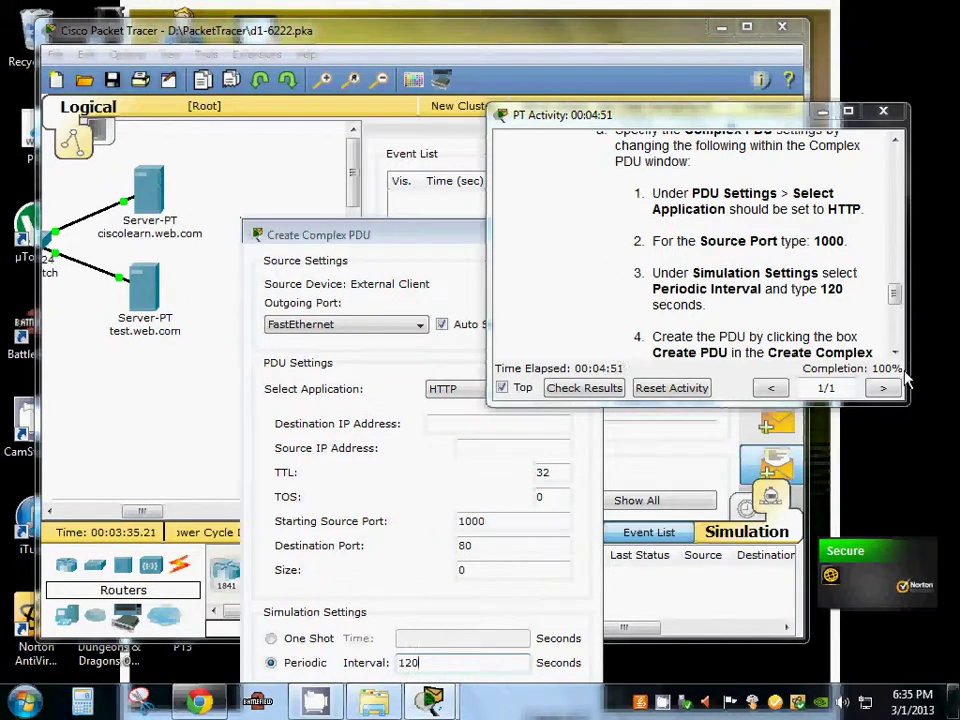
scroll(878, 341, down, 1)
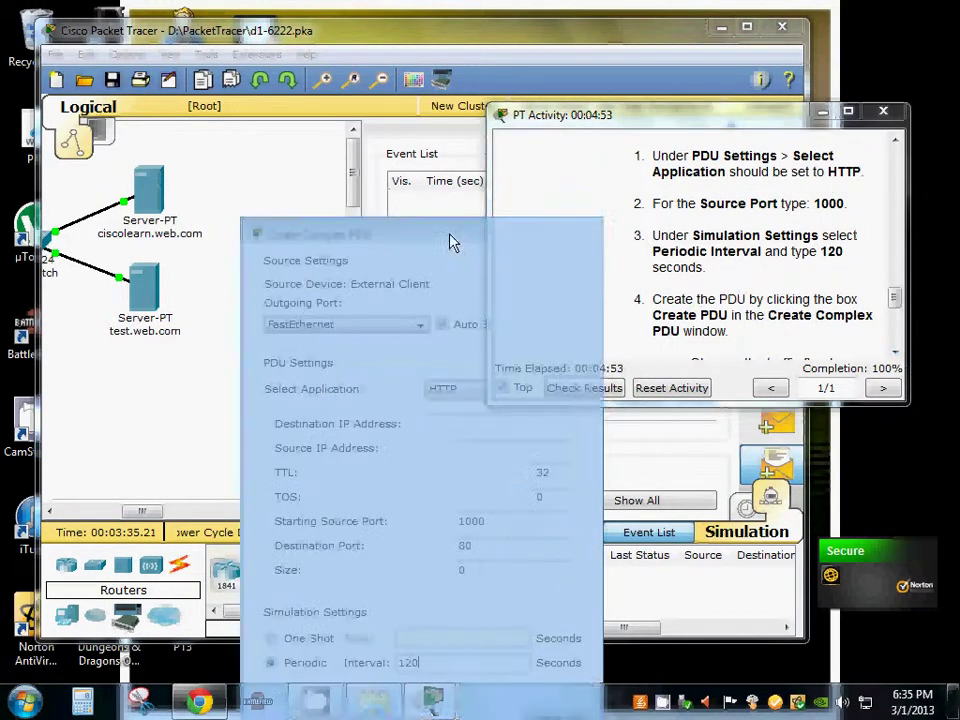
drag(450, 240, 414, 159)
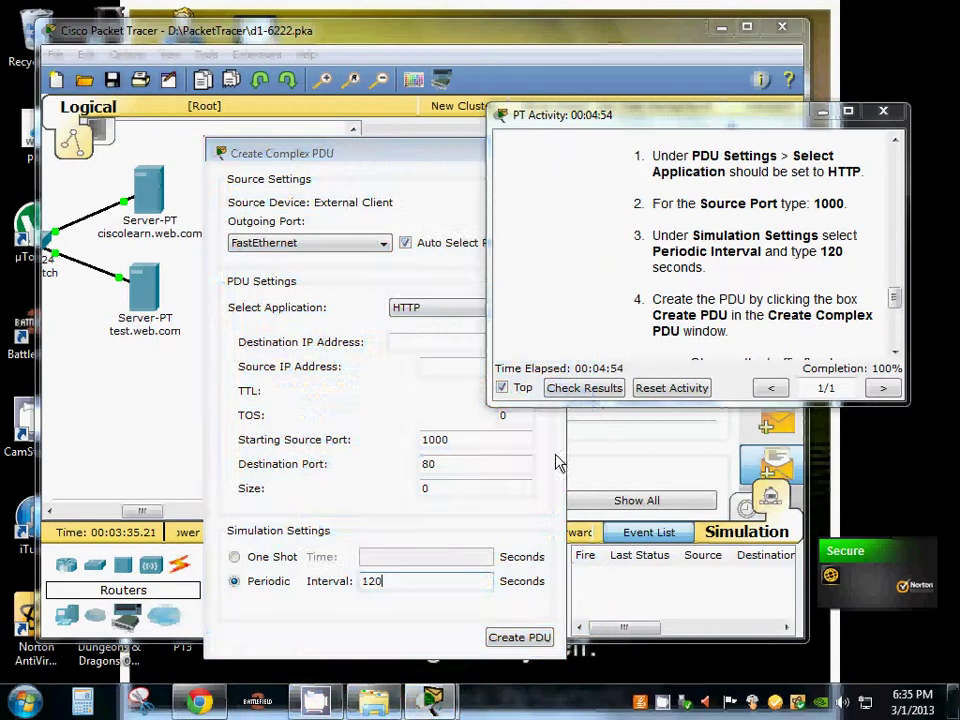
Fix the invalid destination by entering 172.16.15.200, then create the periodic HTTP PDU.
click(537, 640)
click(400, 420)
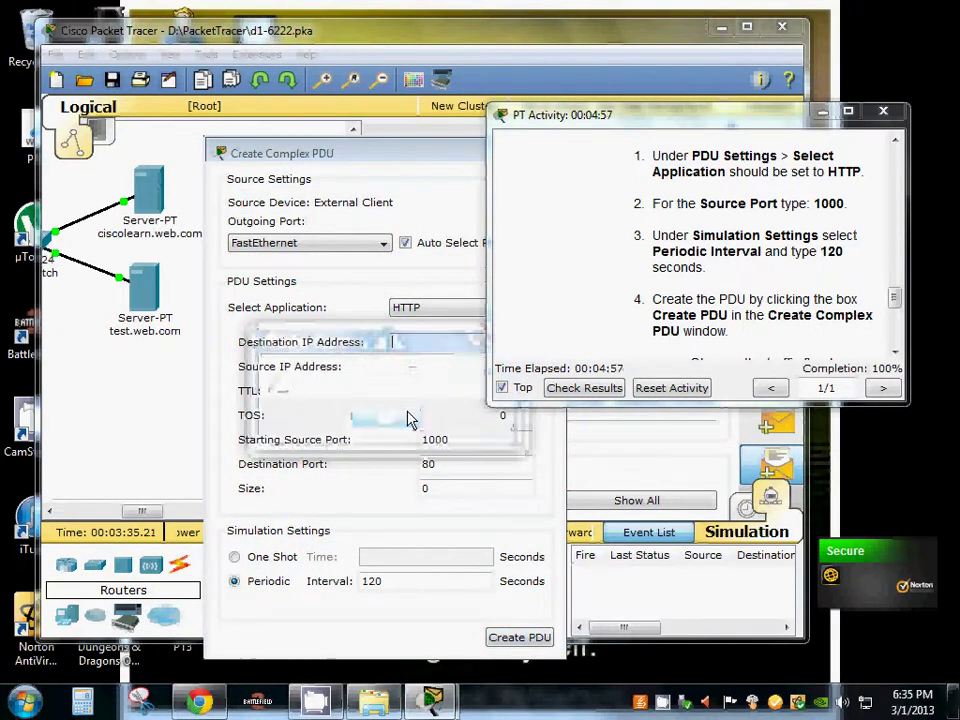
drag(388, 160, 382, 259)
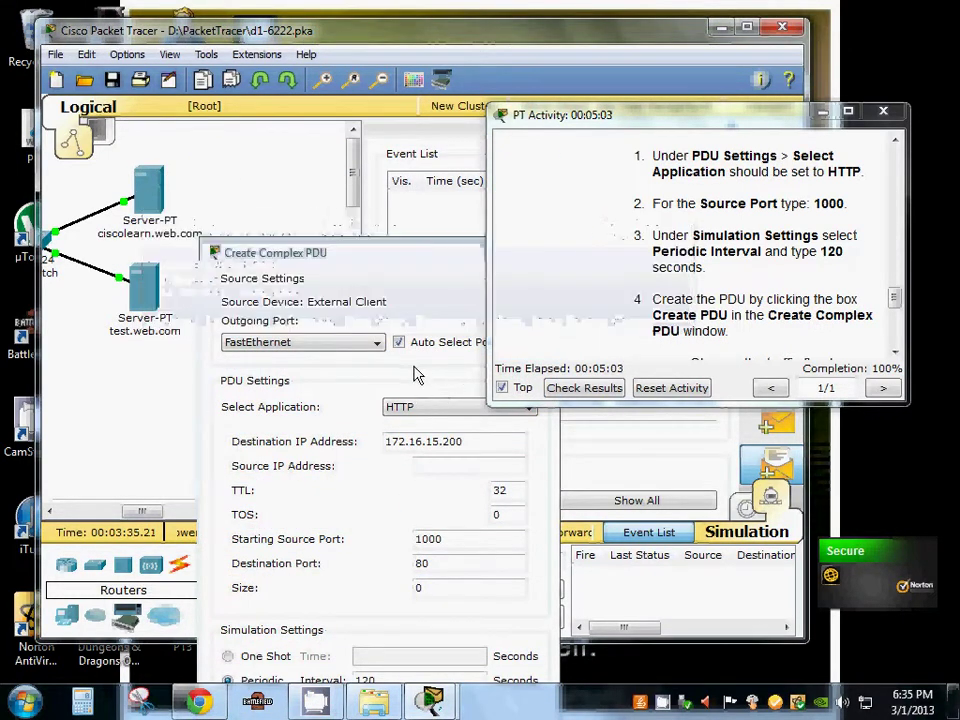
click(418, 374)
drag(407, 250, 380, 152)
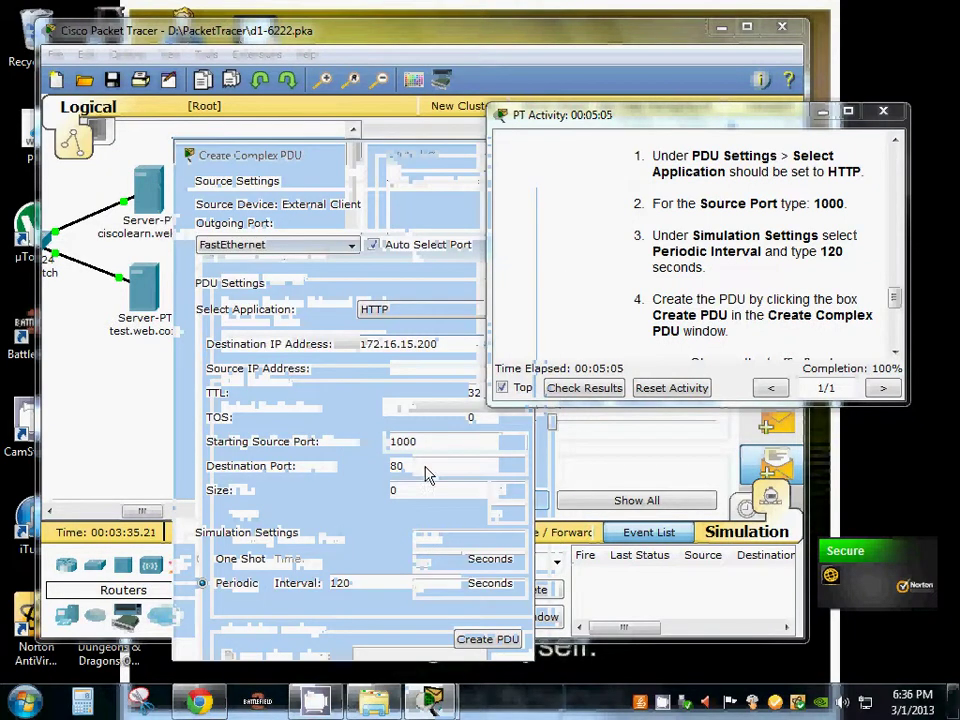
click(480, 642)
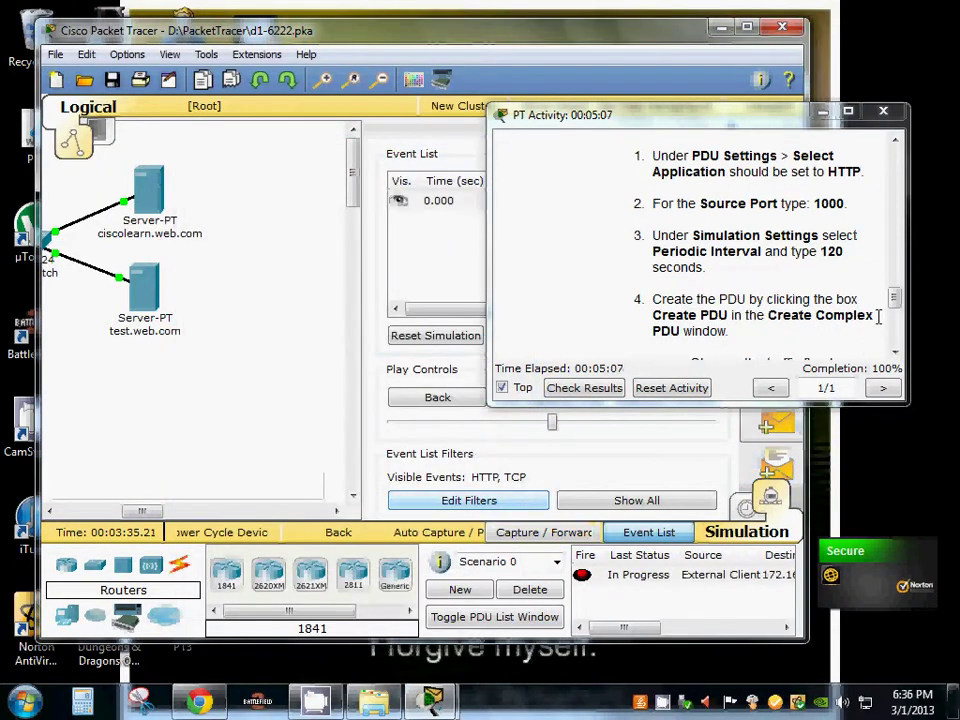
click(895, 298)
Start Auto Capture / Play and push the play speed slider to maximum.
drag(898, 300, 897, 313)
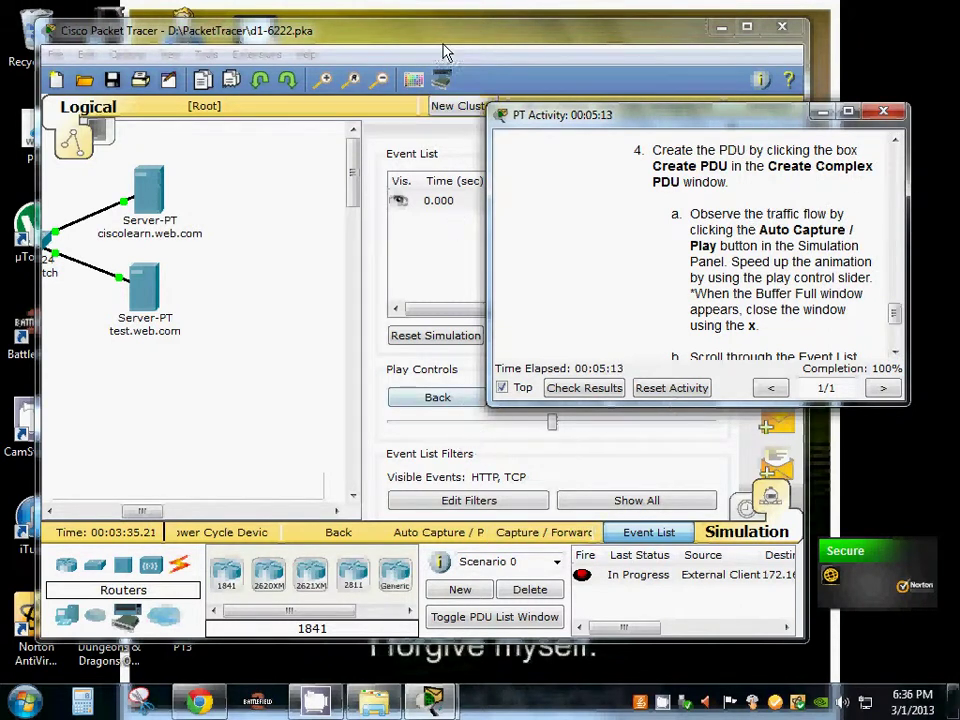
drag(446, 38, 379, 35)
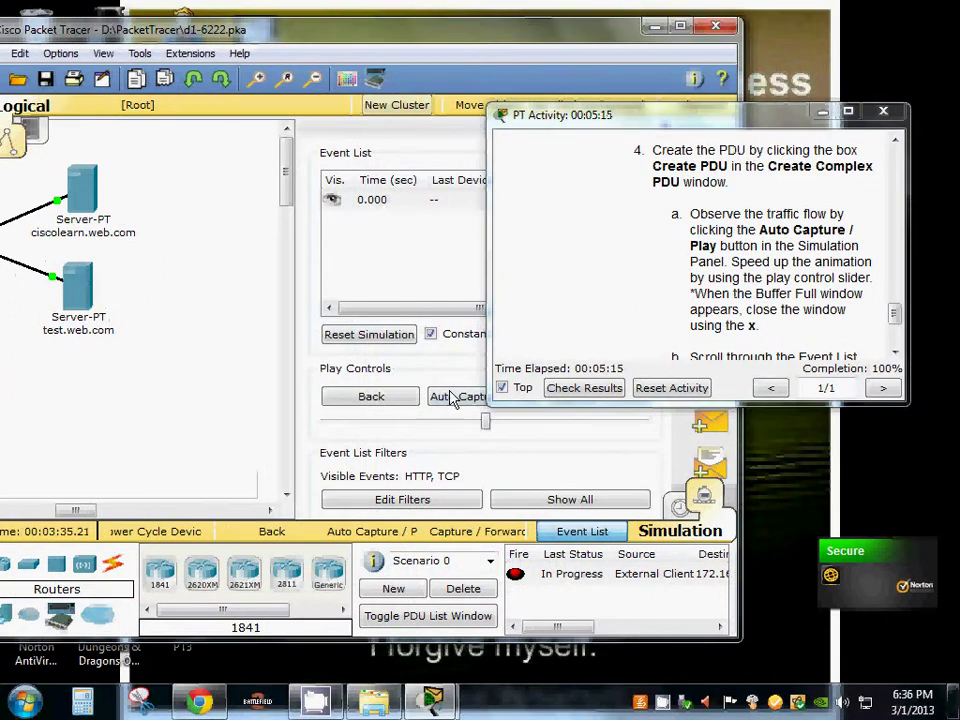
click(455, 400)
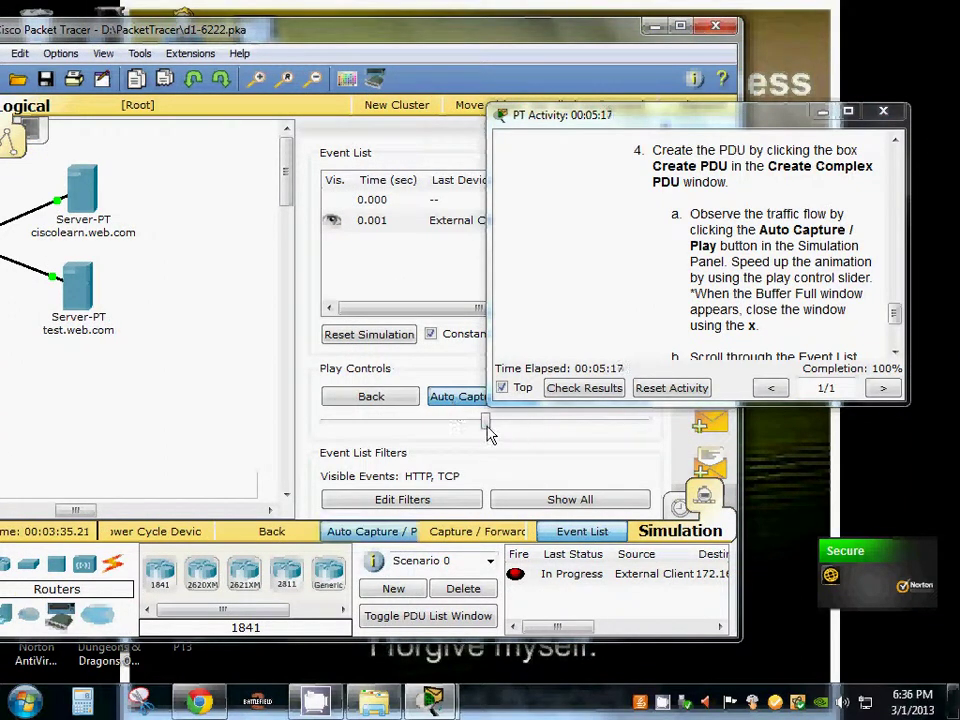
drag(487, 421, 645, 421)
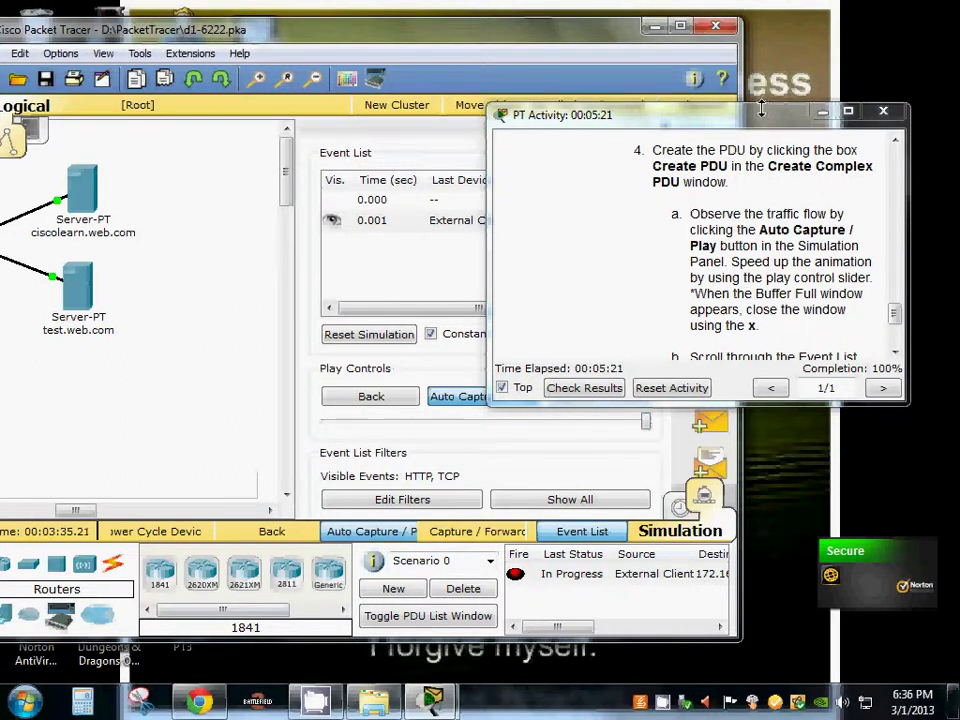
Rearrange the Packet Tracer and activity windows to keep the topology visible while capture reaches about 265 s.
drag(560, 115, 694, 116)
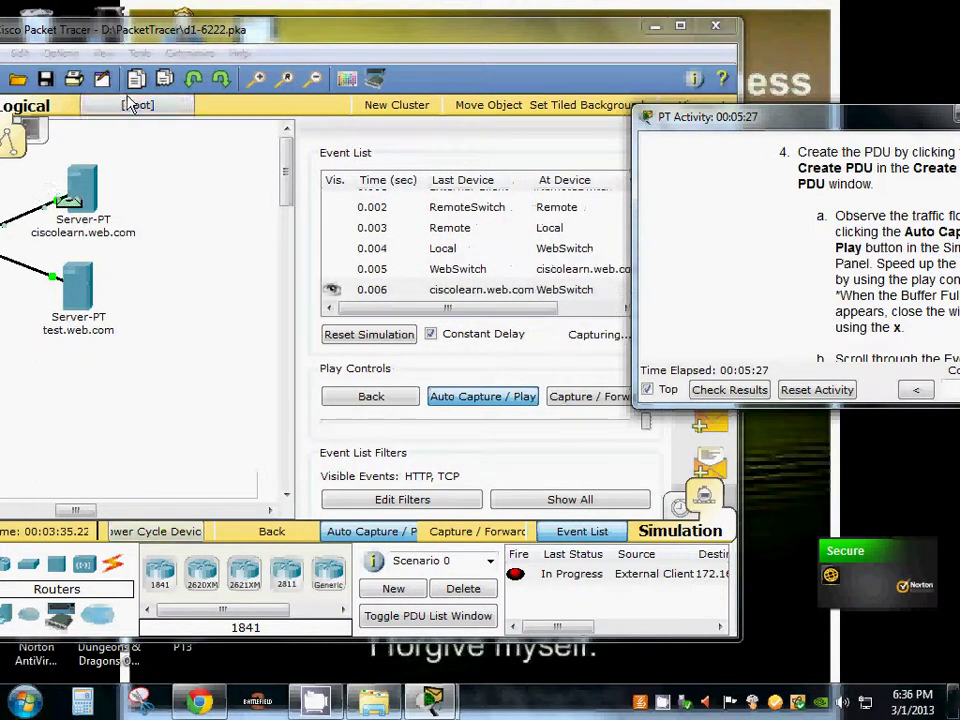
drag(163, 38, 308, 22)
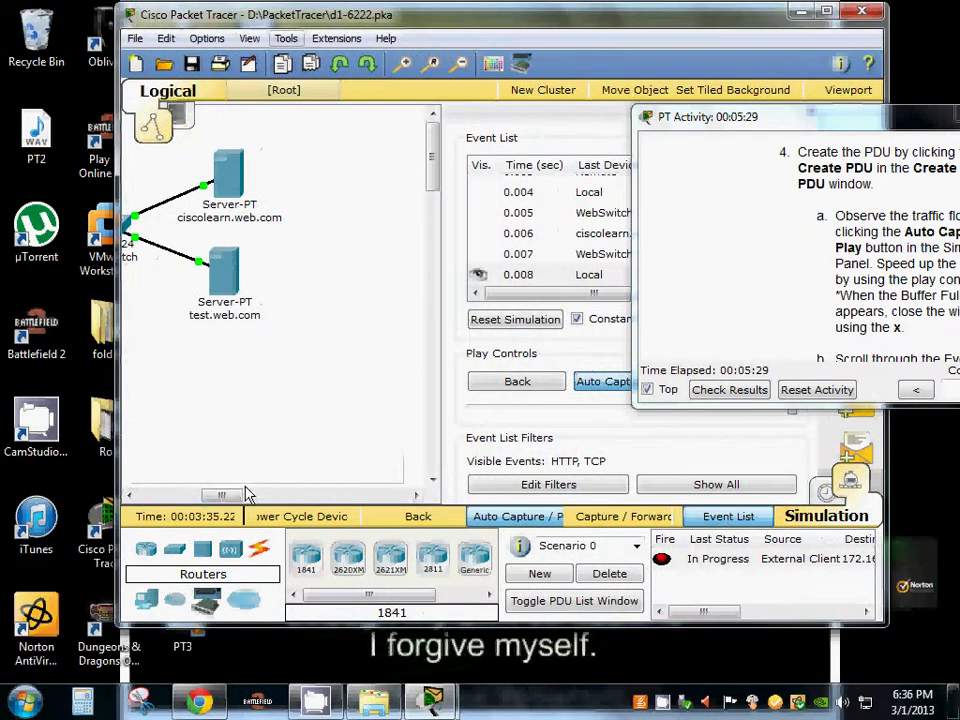
mouse_move(230, 498)
mouse_down()
mouse_move(177, 498)
mouse_move(224, 496)
mouse_up()
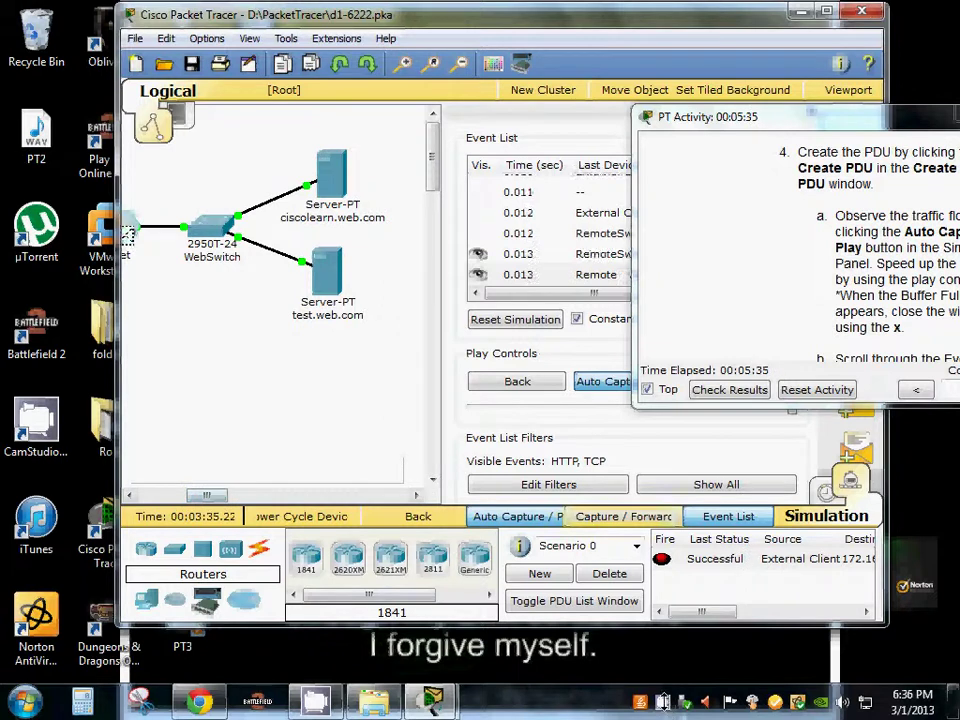
right_click(662, 702)
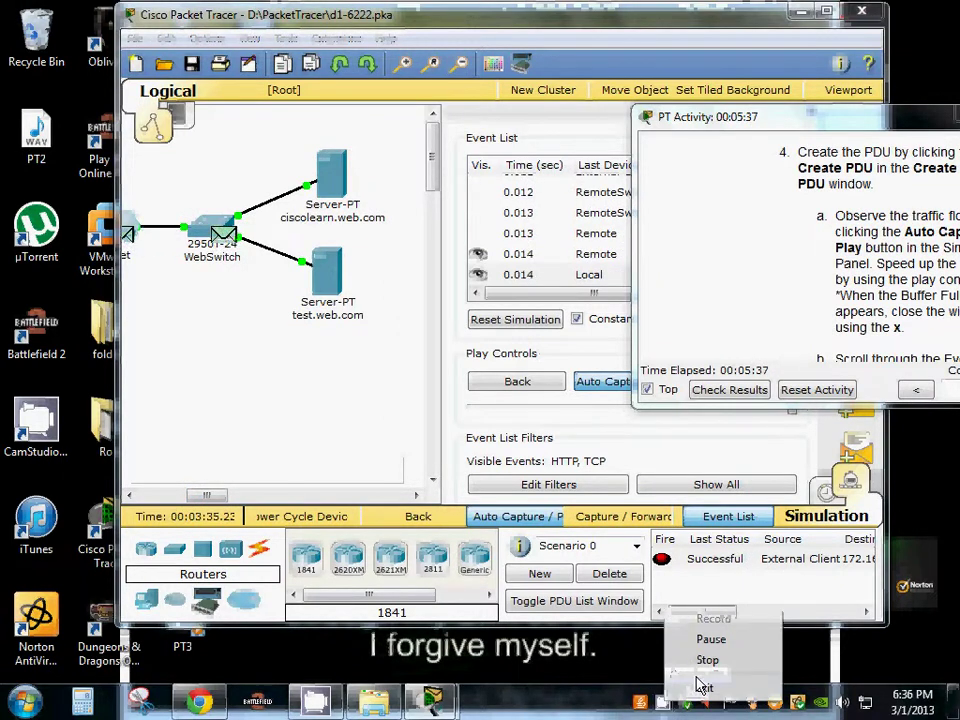
click(707, 637)
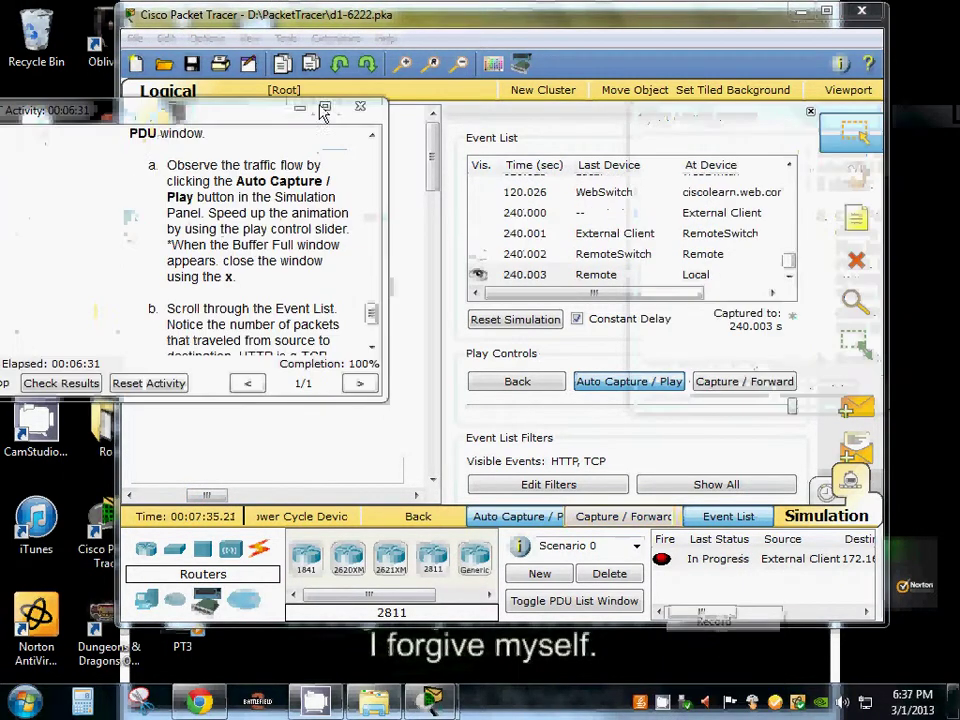
drag(323, 113, 416, 386)
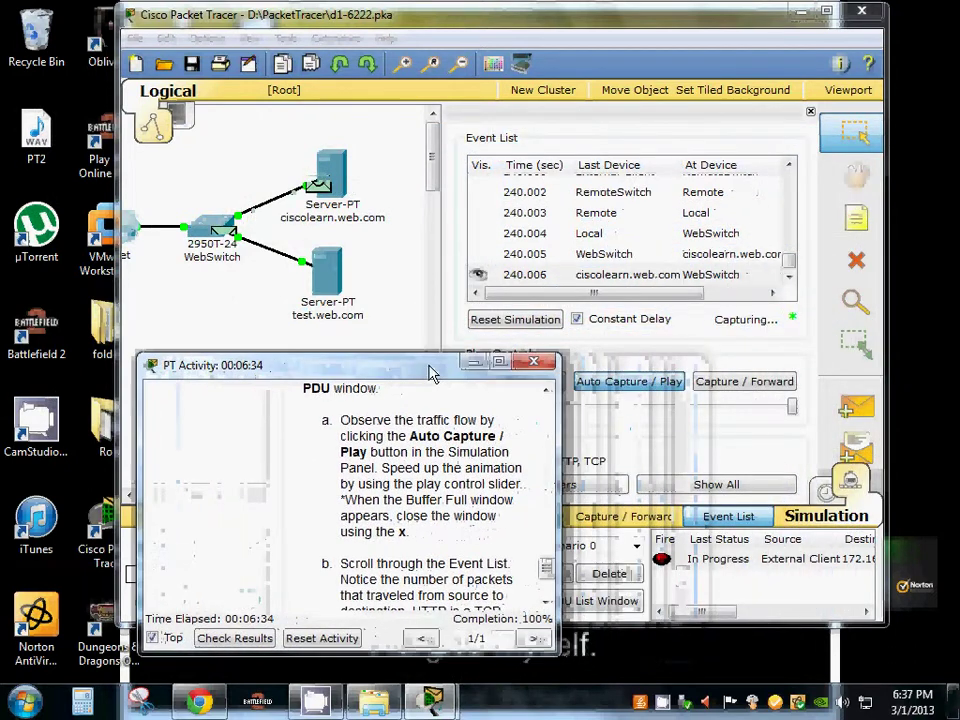
right_click(662, 702)
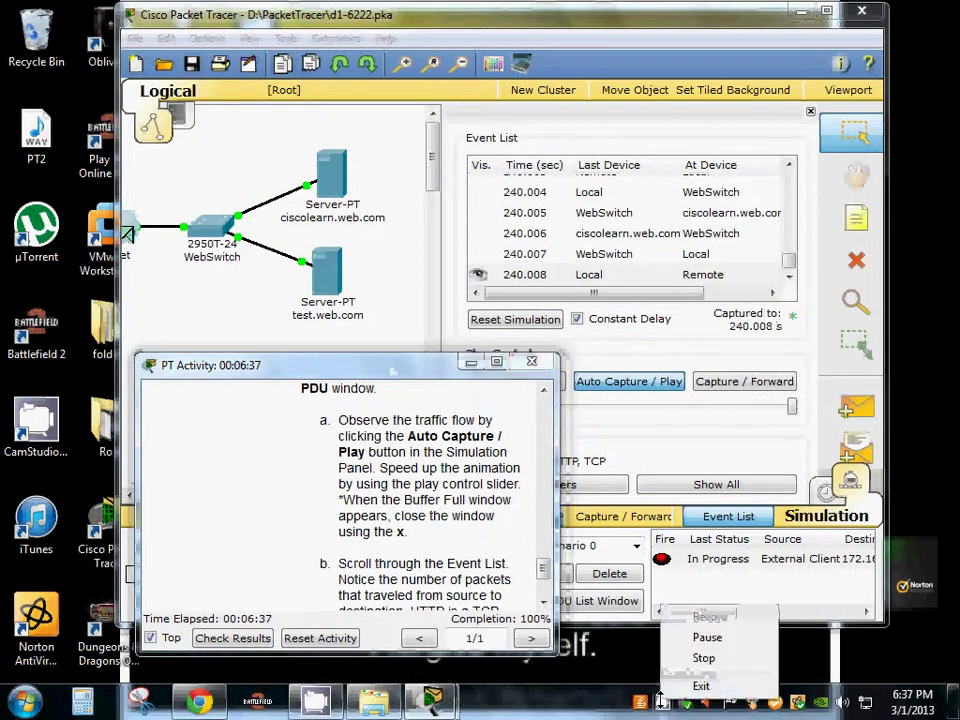
click(704, 641)
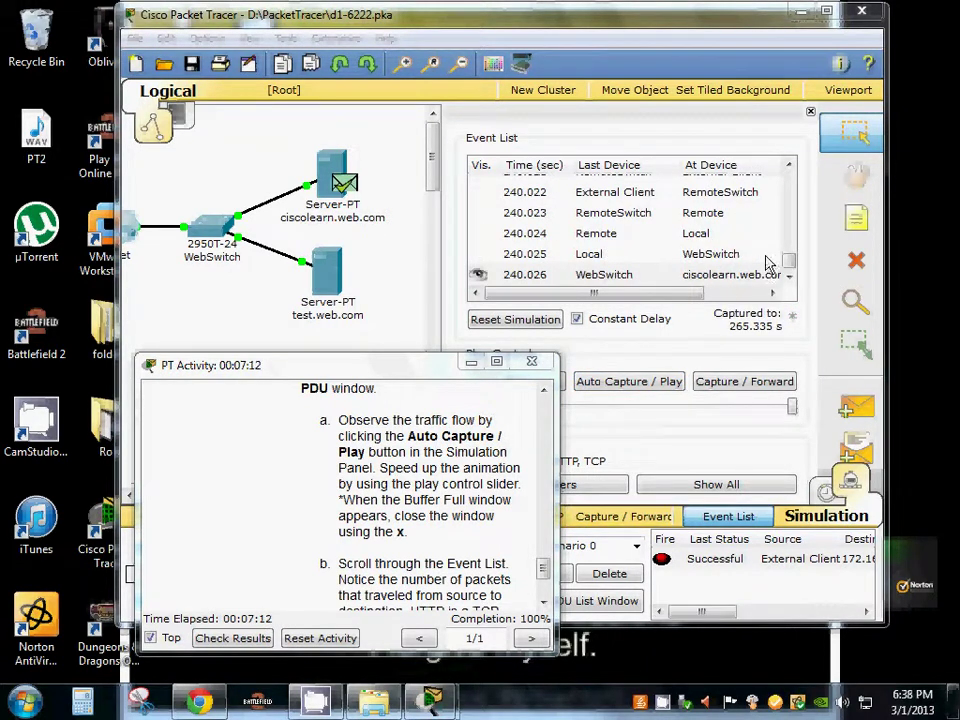
drag(419, 377, 322, 195)
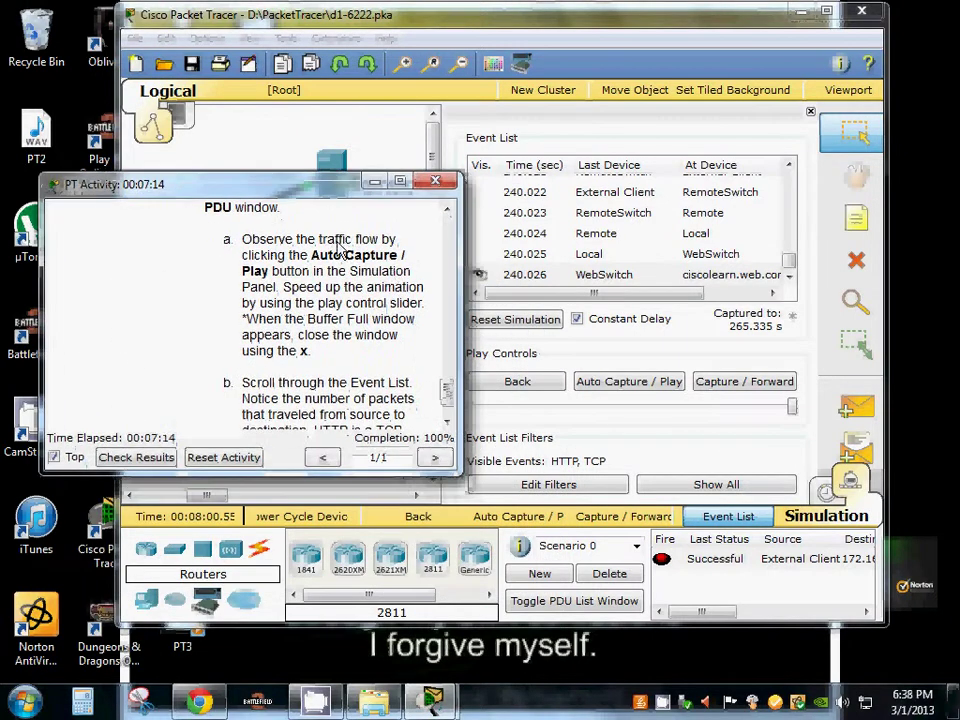
scroll(457, 387, down, 2)
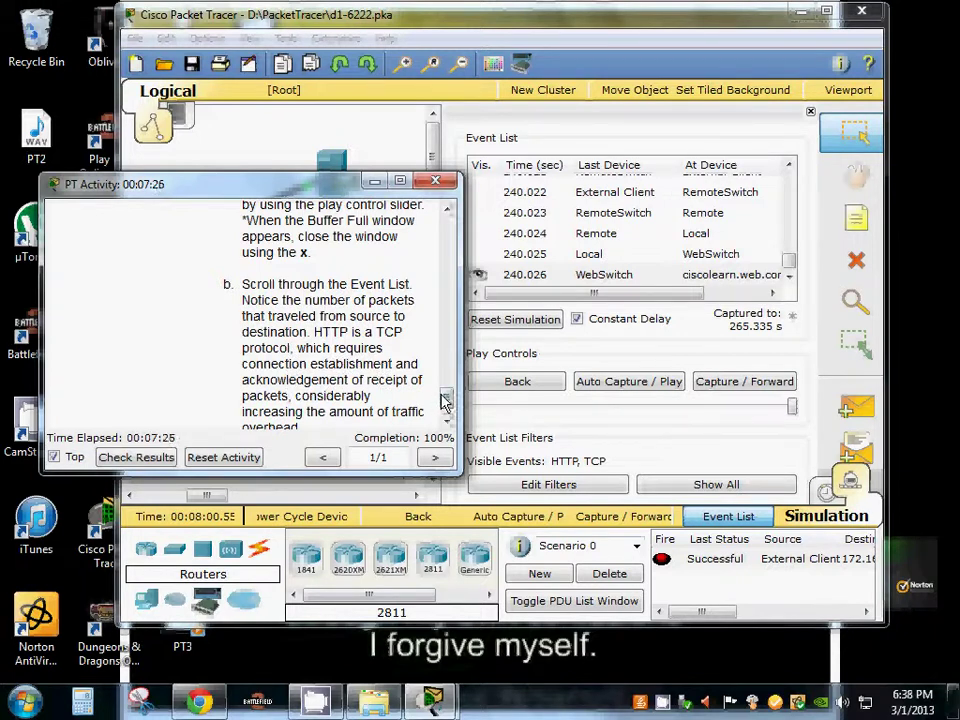
scroll(447, 405, down, 1)
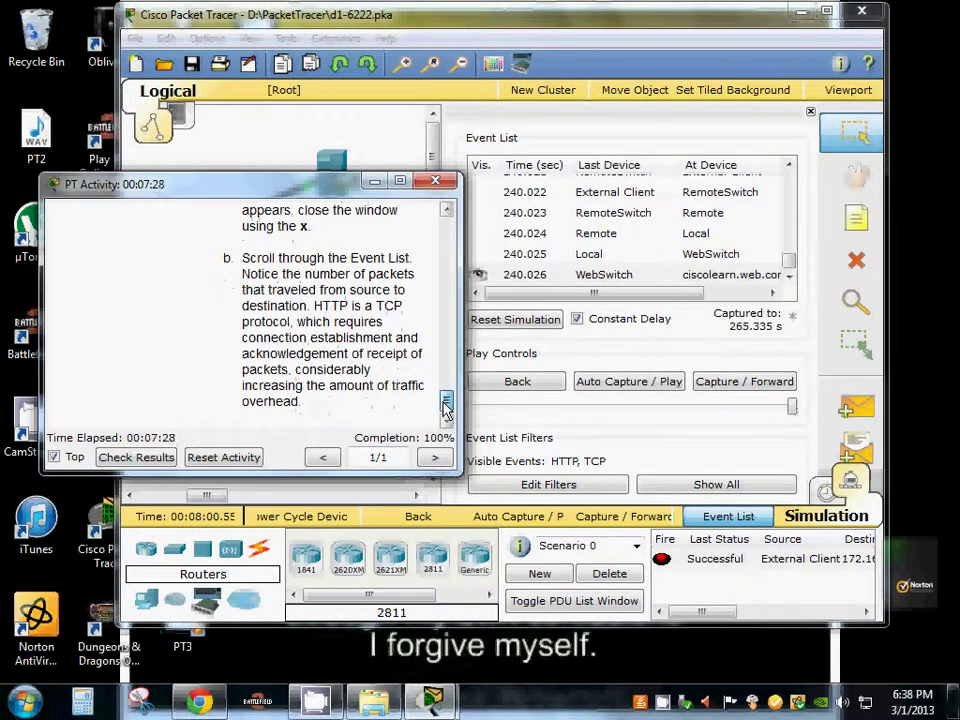
mouse_move(788, 260)
mouse_down()
mouse_move(793, 183)
mouse_move(800, 276)
mouse_up()
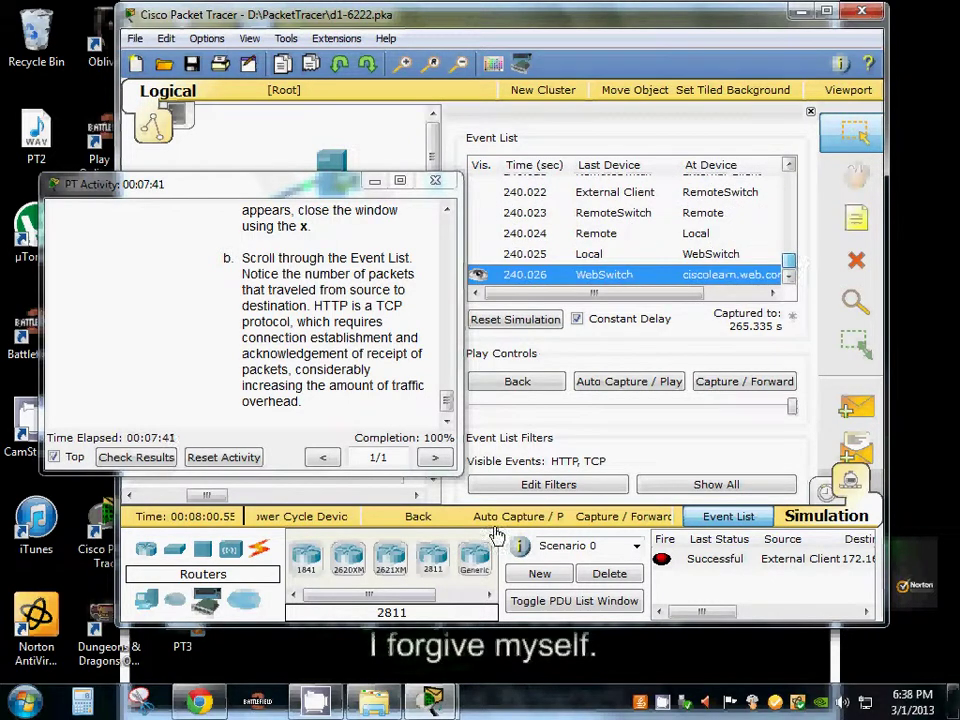
right_click(660, 697)
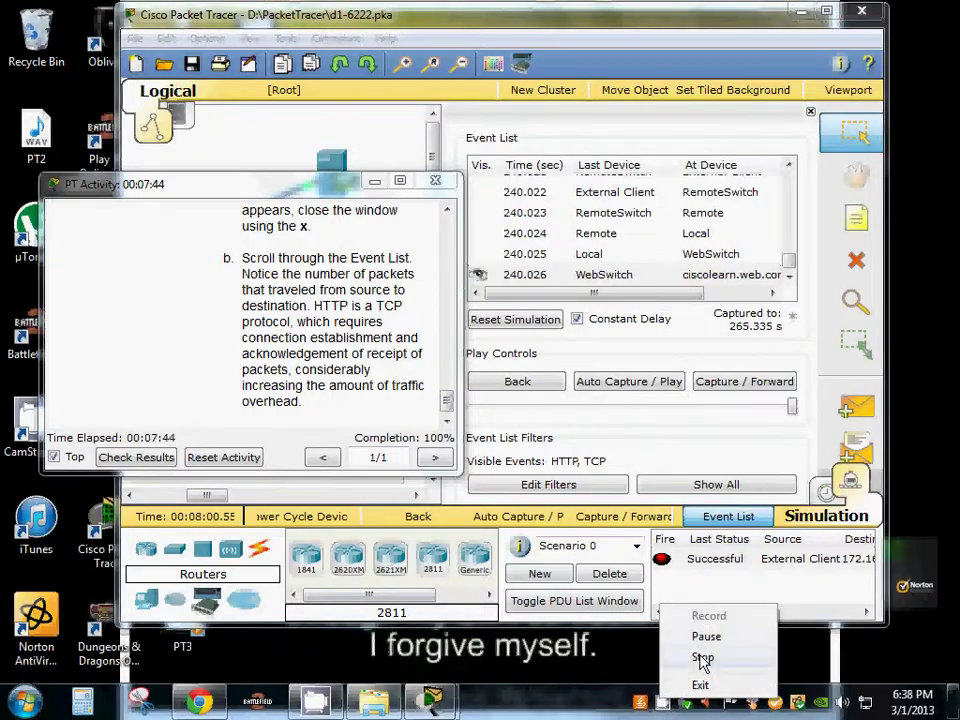